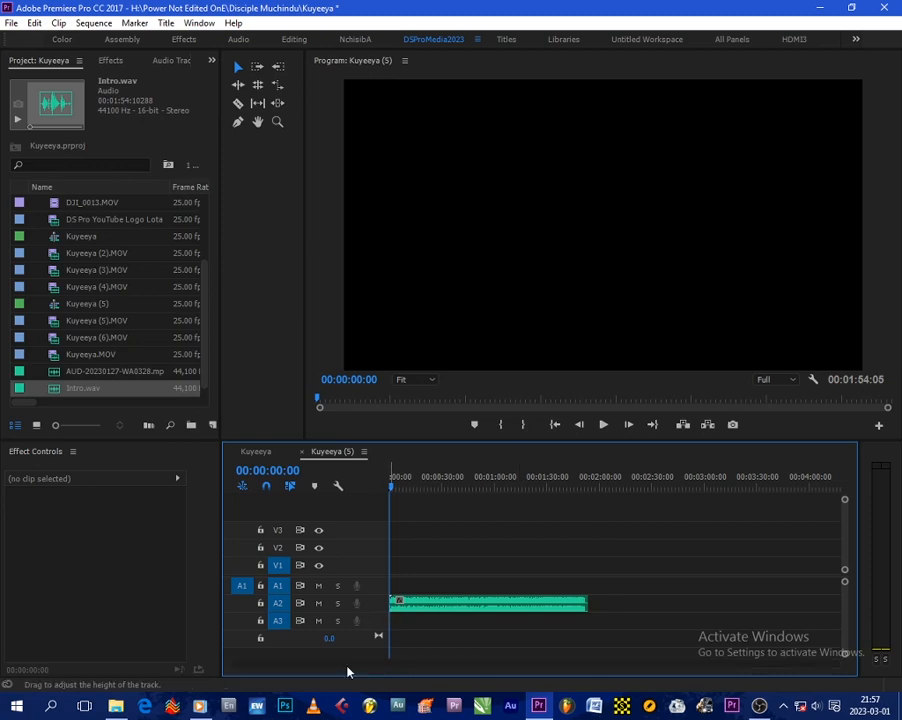
# Step: Lock audio track A2 and create a default still title, 1920 × 1080 at 25.00 fps, named Title 01
pyautogui.click(261, 604)
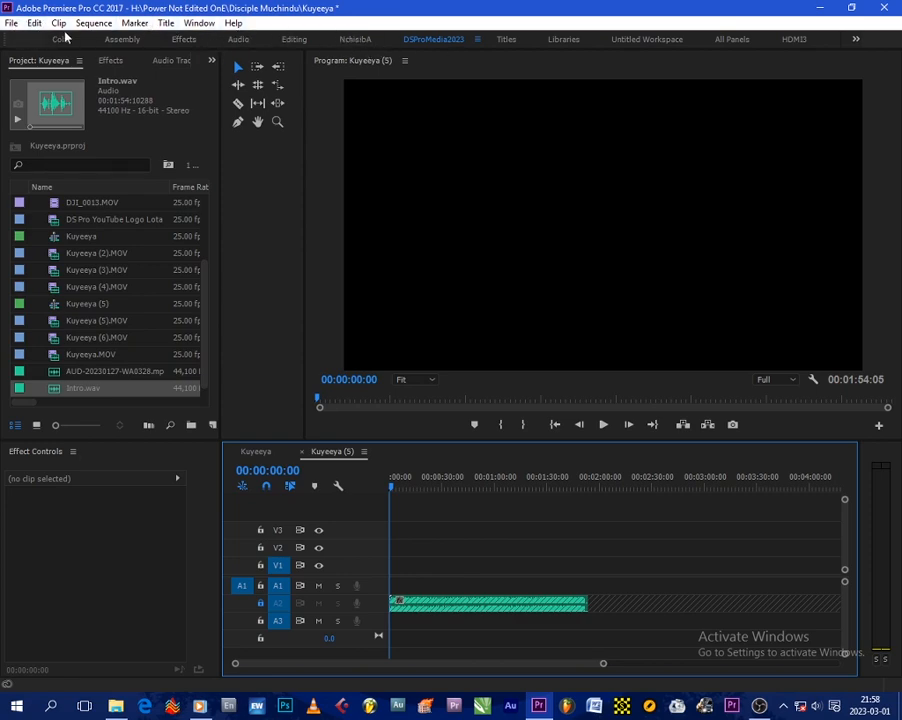
pyautogui.click(166, 23)
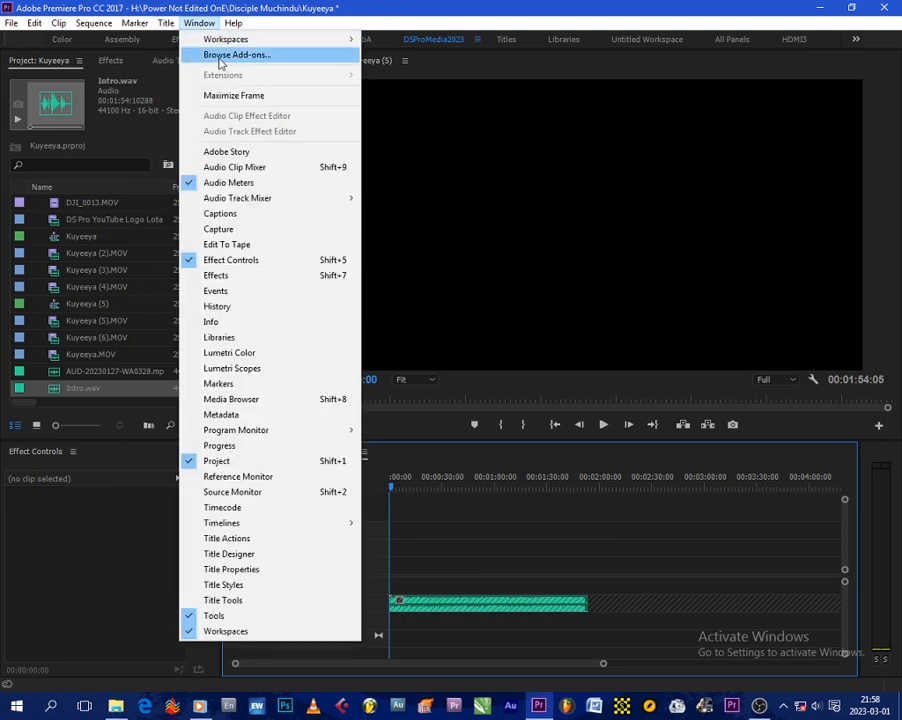
pyautogui.moveTo(188, 61)
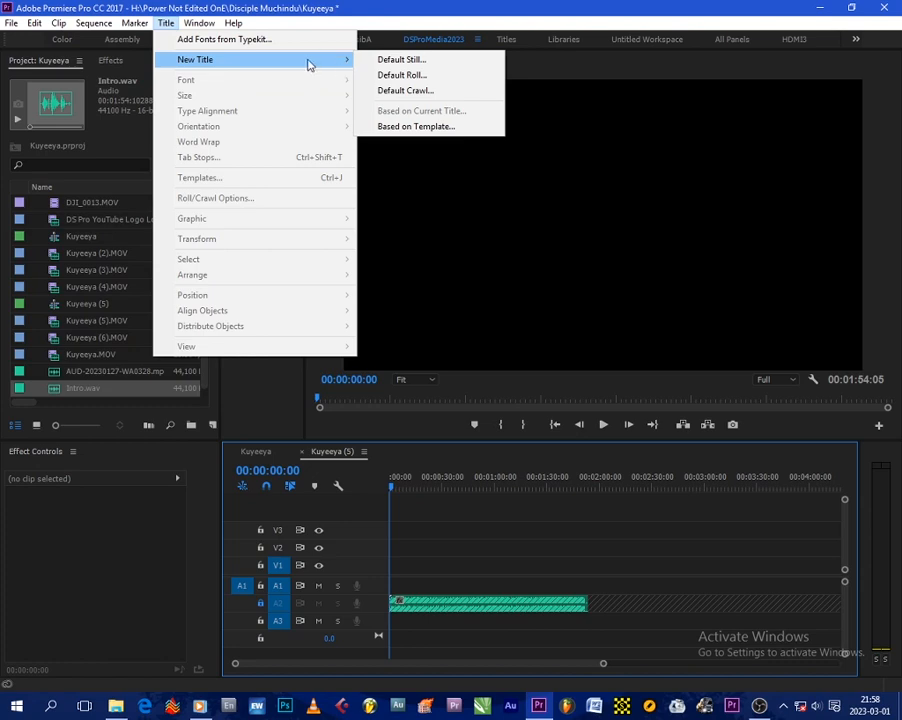
pyautogui.click(405, 62)
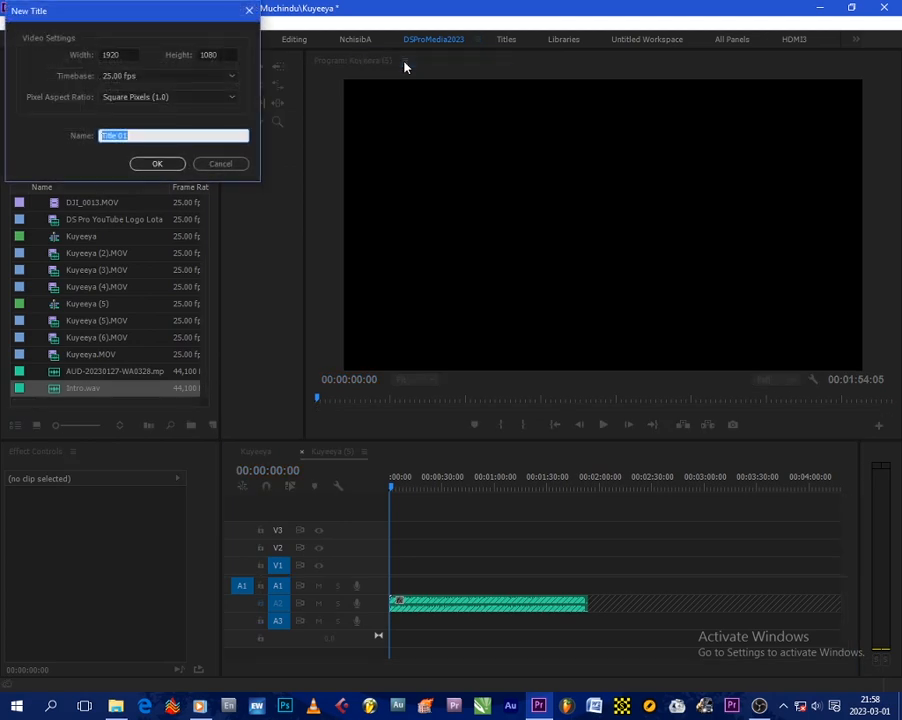
pyautogui.moveTo(195, 26); pyautogui.dragTo(613, 312)
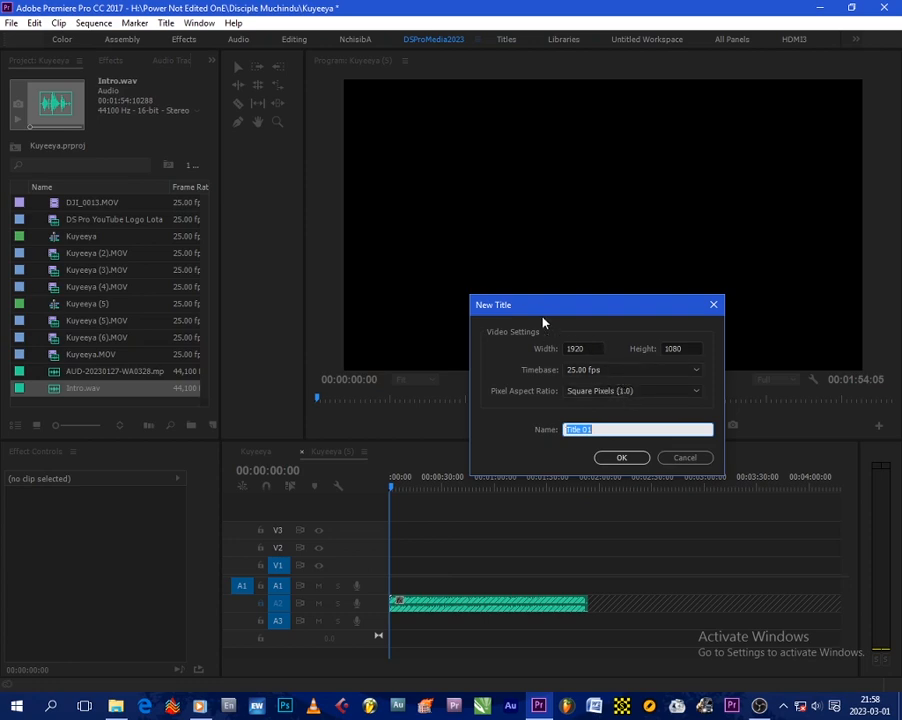
pyautogui.moveTo(544, 312); pyautogui.dragTo(558, 318)
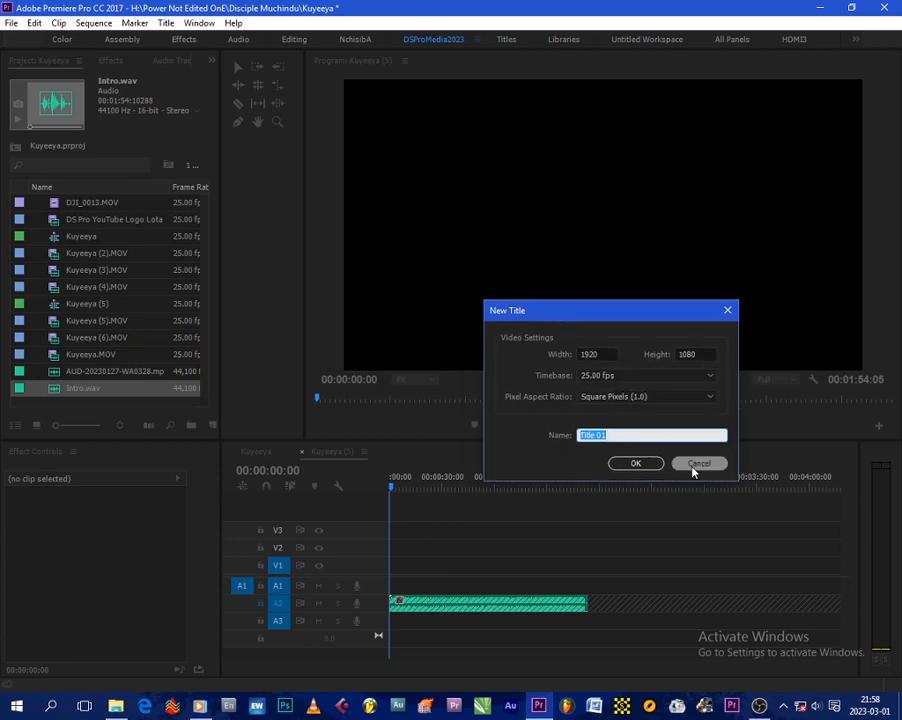
pyautogui.click(636, 464)
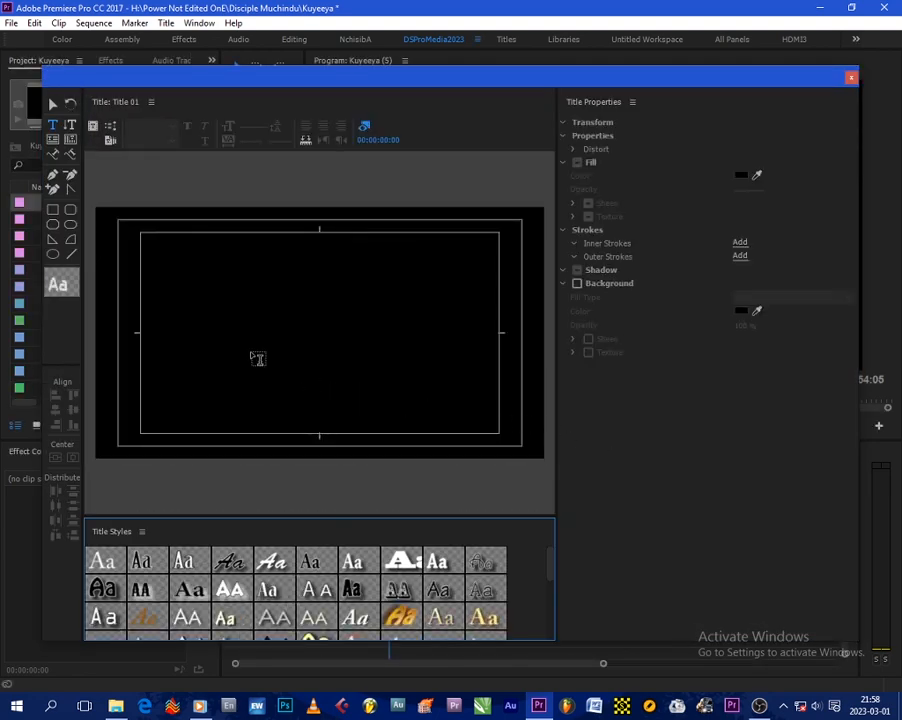
# Step: Add the person's first name as text in the title and centre it horizontally and vertically in the frame
pyautogui.click(229, 322)
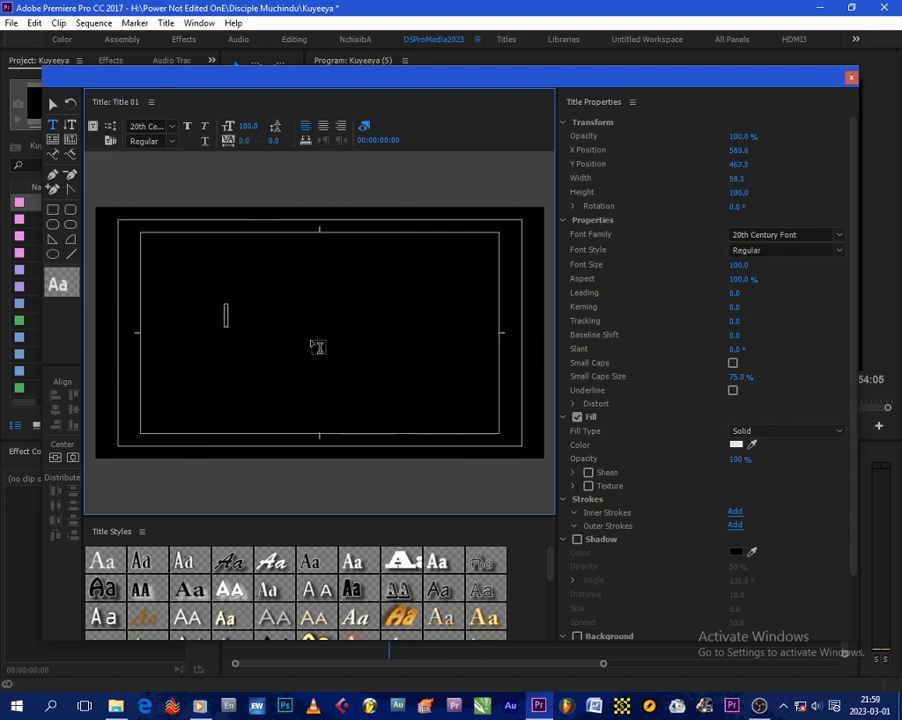
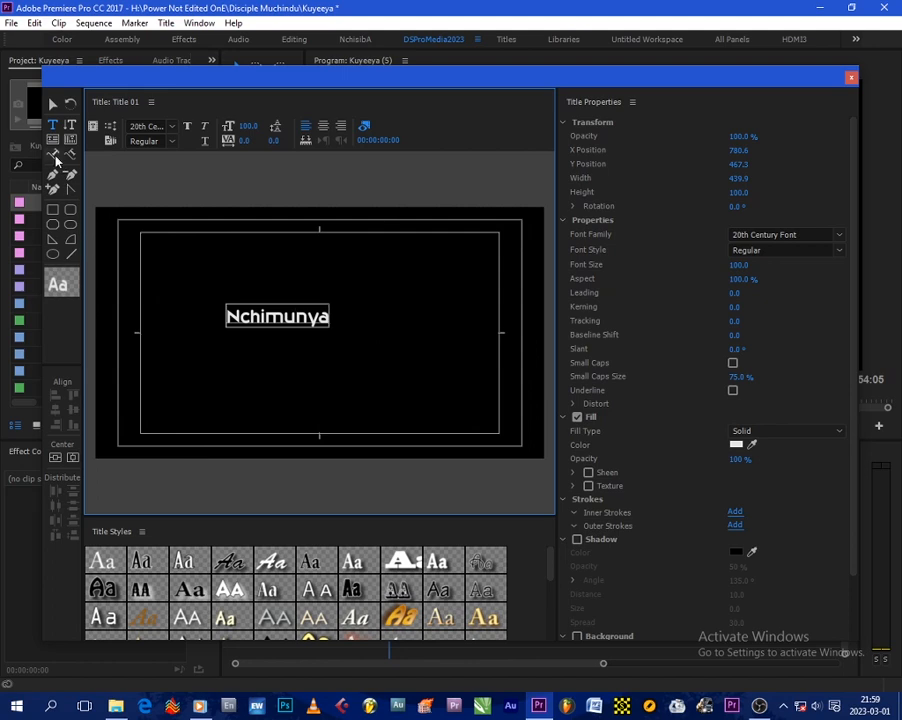
pyautogui.click(53, 106)
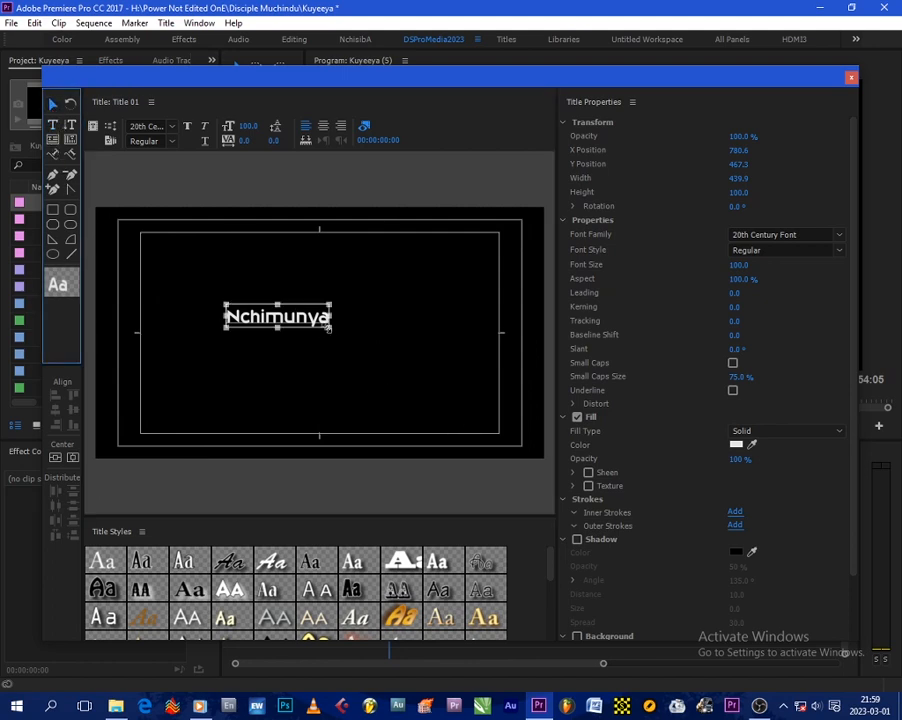
pyautogui.click(73, 458)
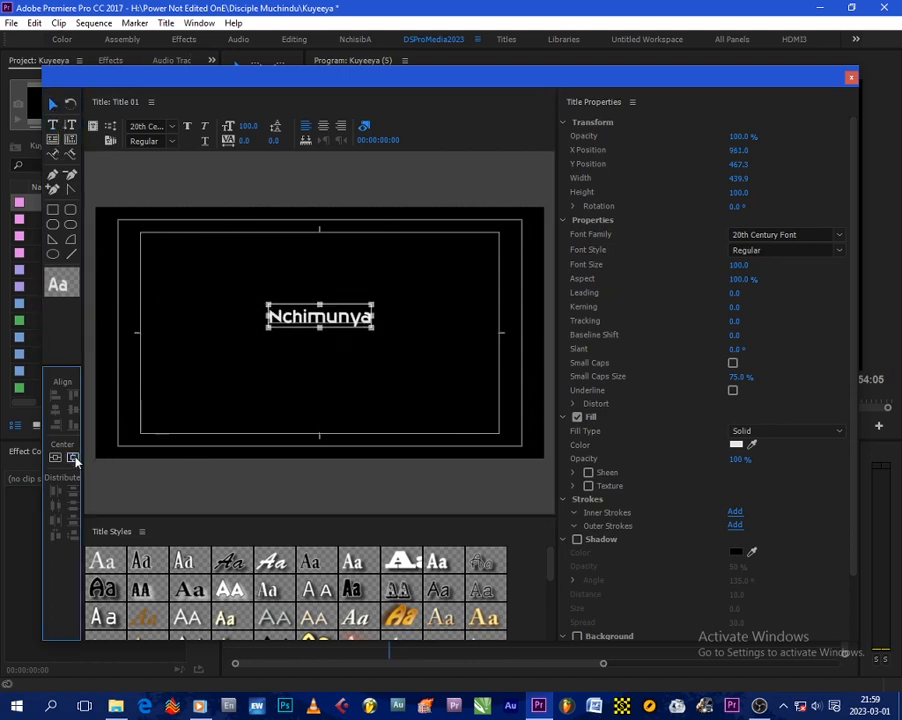
pyautogui.click(62, 457)
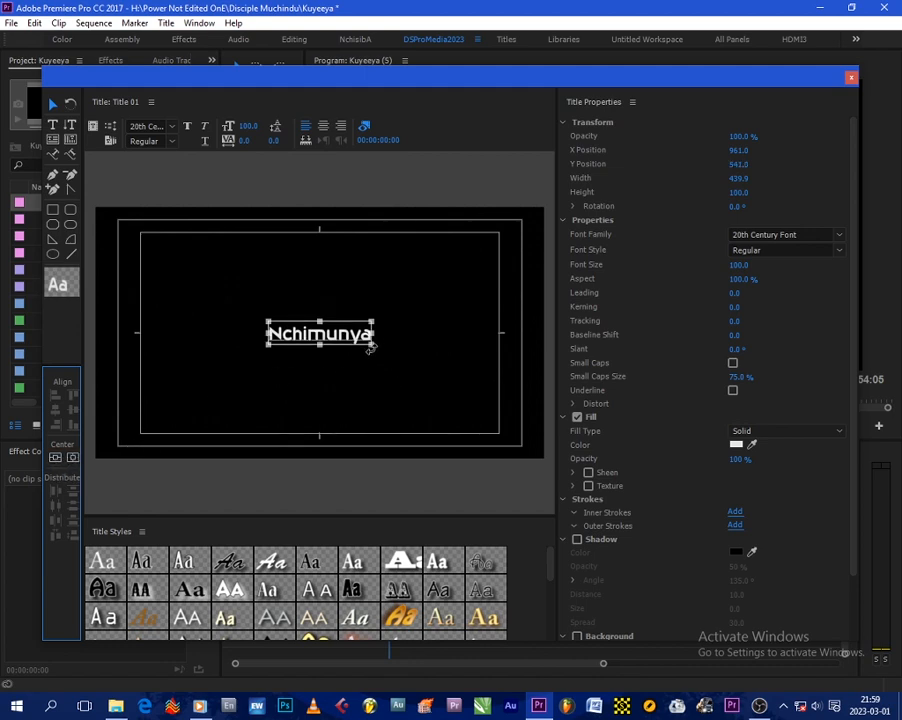
# Step: Undo a freehand enlargement of the first-name text and set its font size to 112 instead
pyautogui.moveTo(372, 345); pyautogui.dragTo(440, 372)
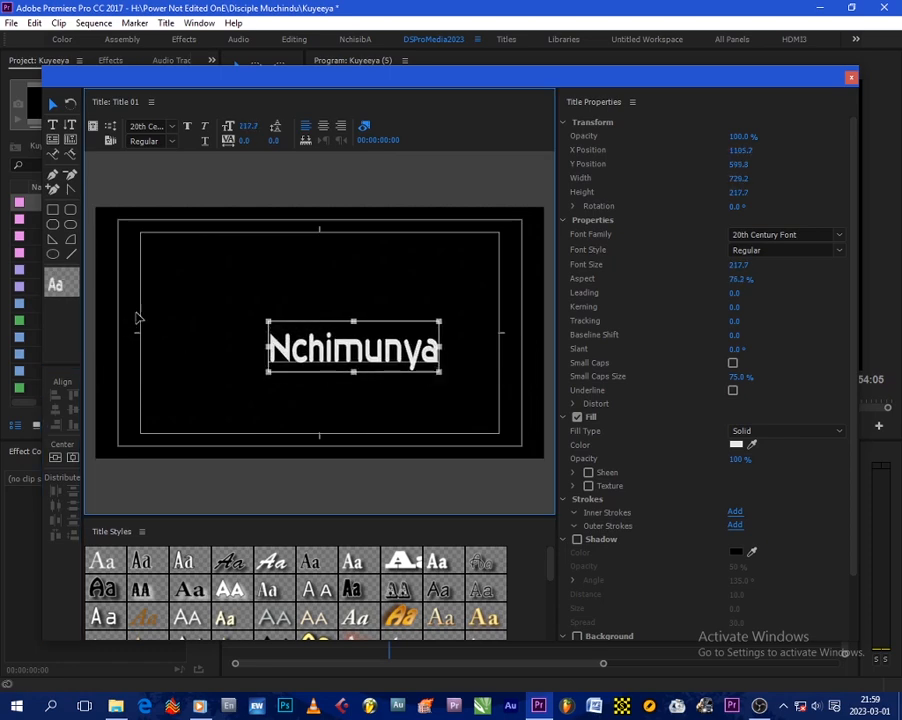
pyautogui.hotkey('ctrl', 'z')
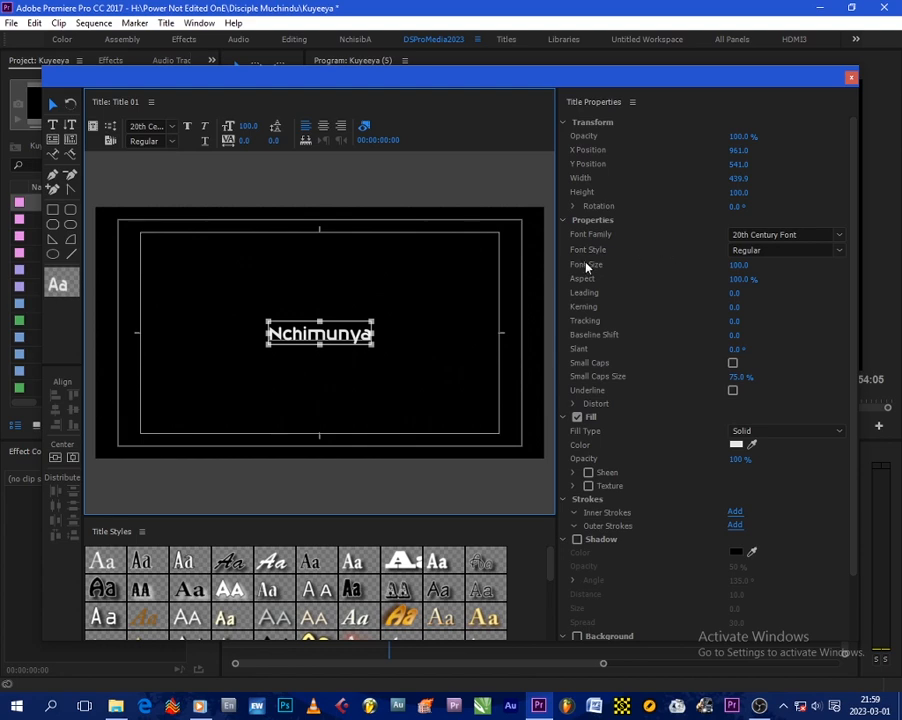
pyautogui.moveTo(739, 265); pyautogui.dragTo(705, 277)
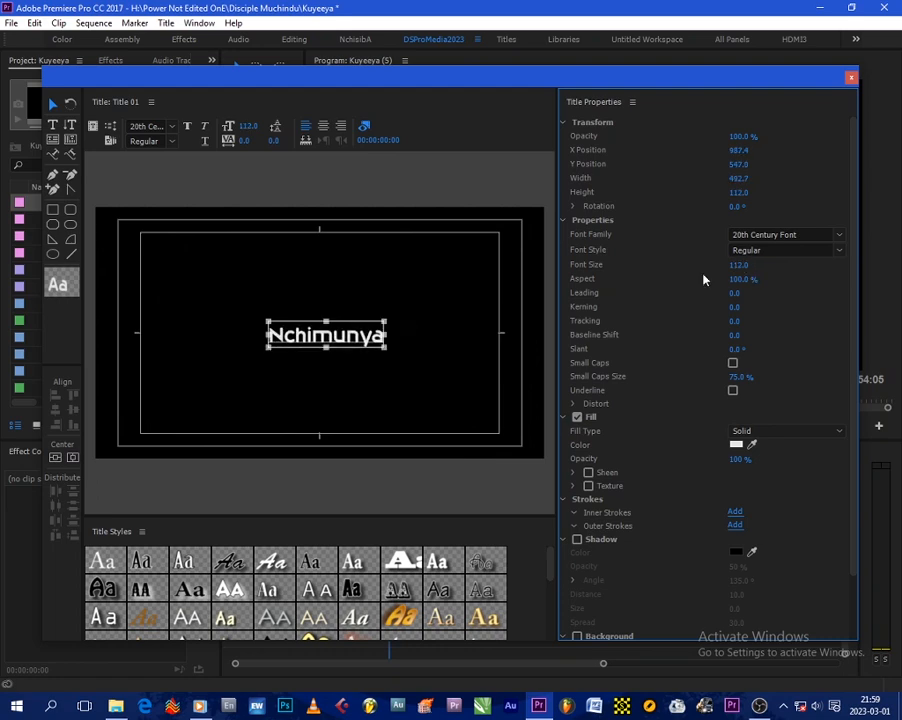
# Step: Add the person's surname on a second line below the first name in the same text block
pyautogui.doubleClick(353, 339)
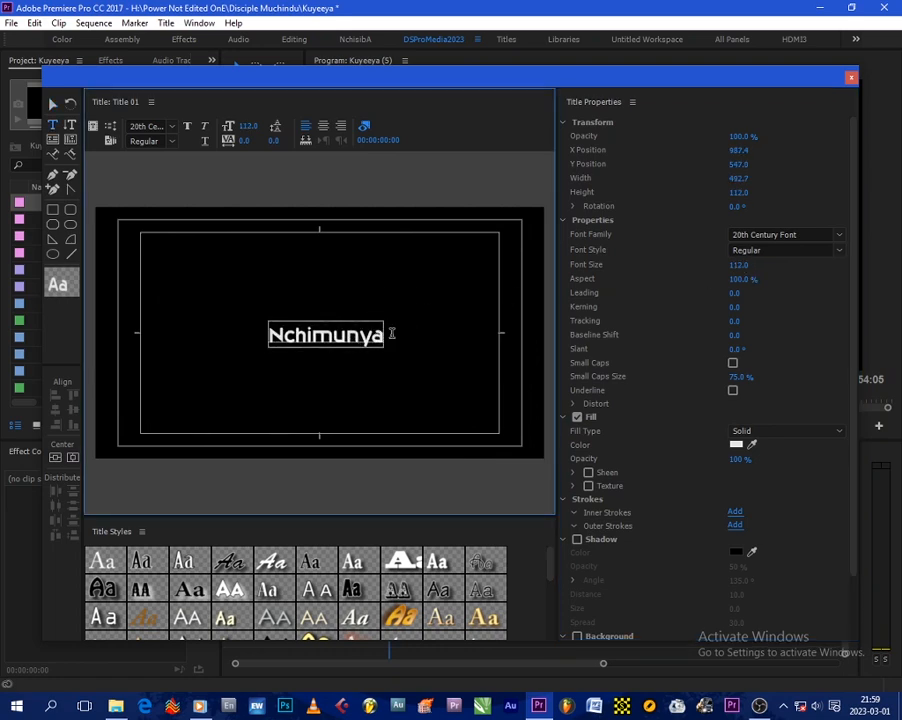
pyautogui.press('Return')
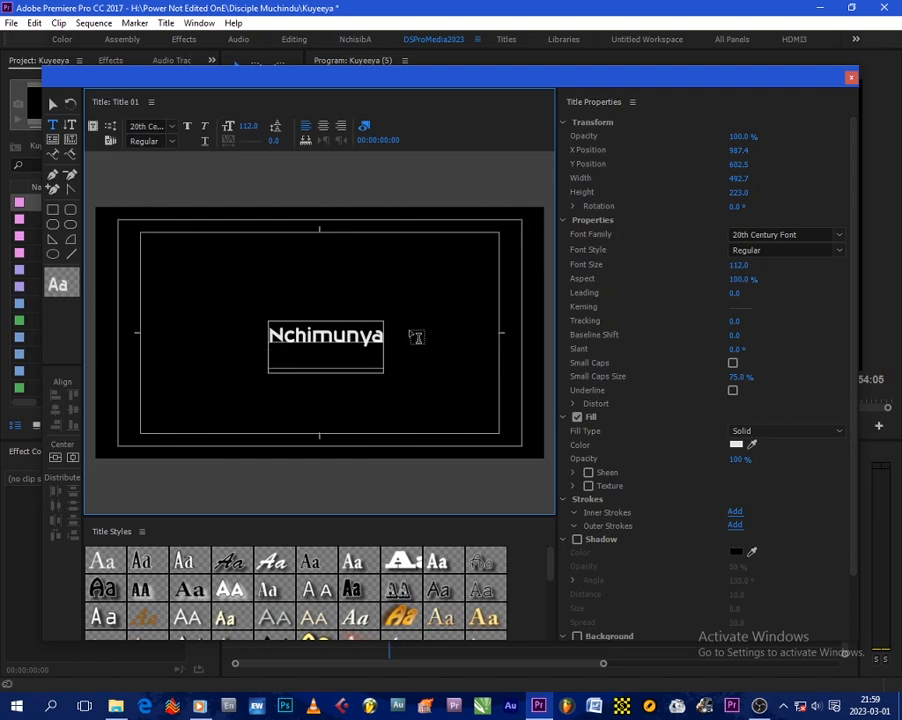
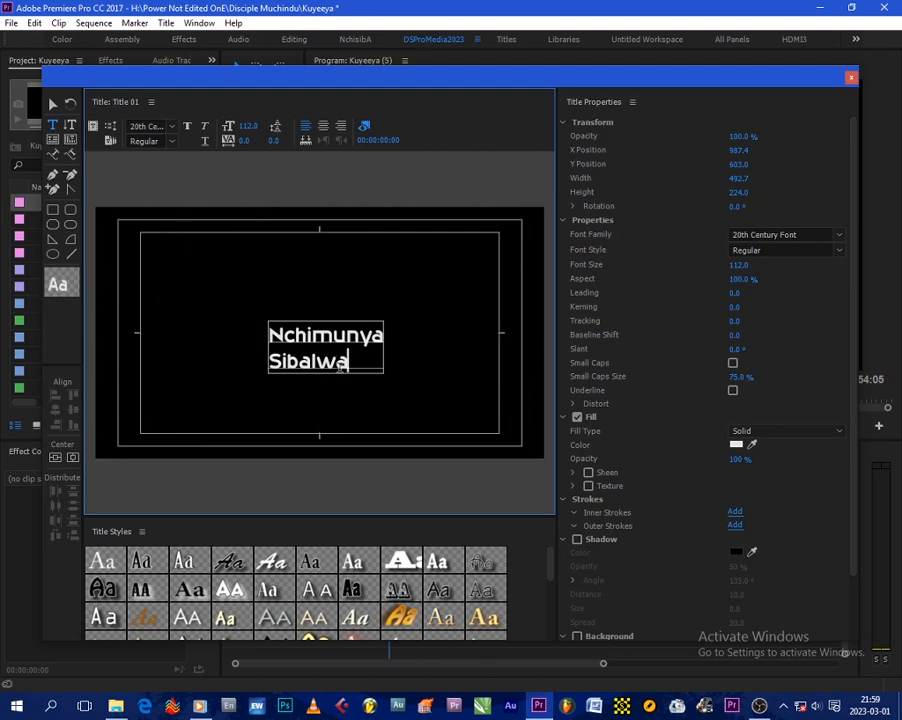
# Step: Set the font size of the first-name line alone to 200
pyautogui.moveTo(385, 337); pyautogui.dragTo(270, 335)
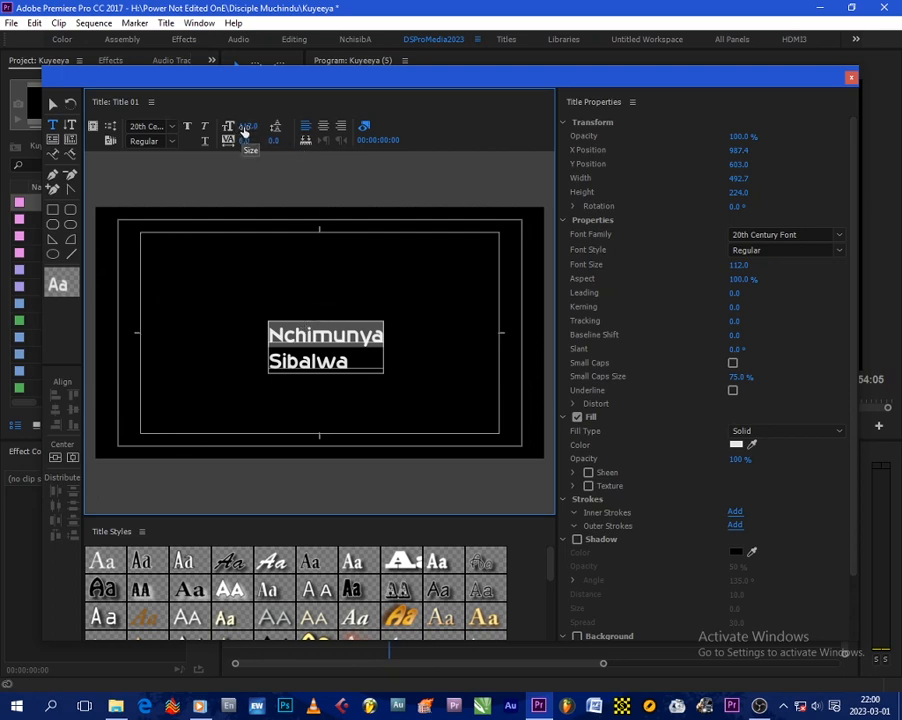
pyautogui.moveTo(244, 133); pyautogui.dragTo(290, 133)
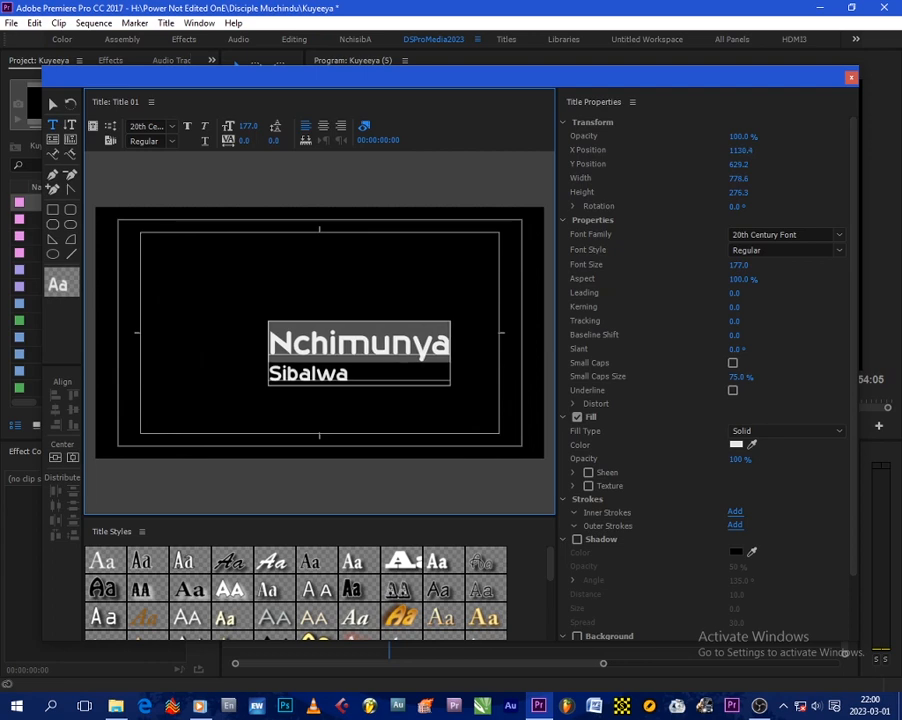
pyautogui.click(251, 125)
pyautogui.write('200')
pyautogui.press('Return')
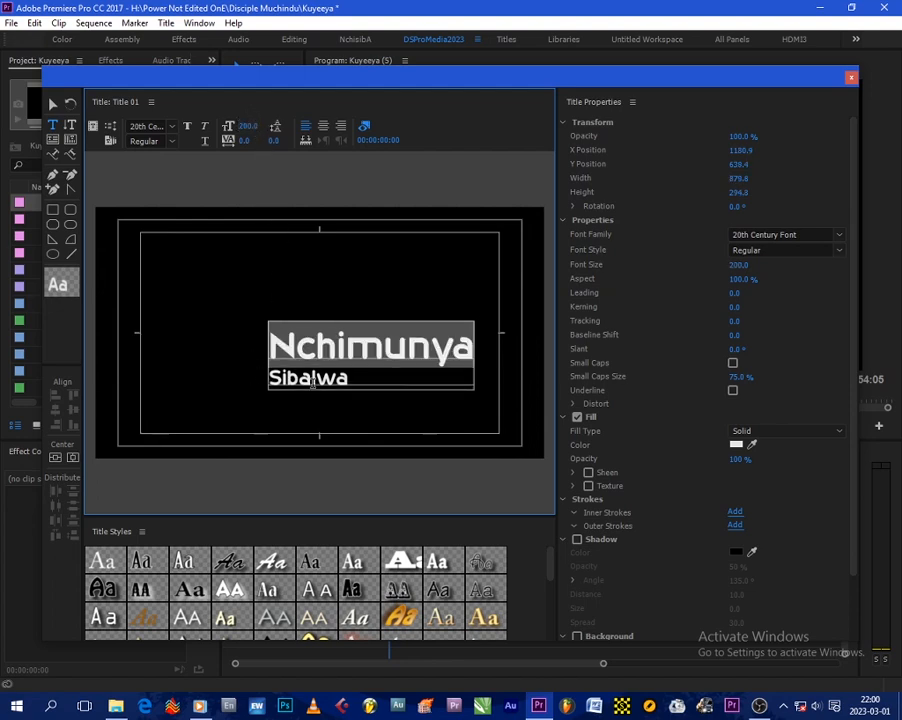
# Step: Try several font families on the surname line and set it to Algerian
pyautogui.click(354, 376)
pyautogui.moveTo(354, 376); pyautogui.dragTo(258, 374)
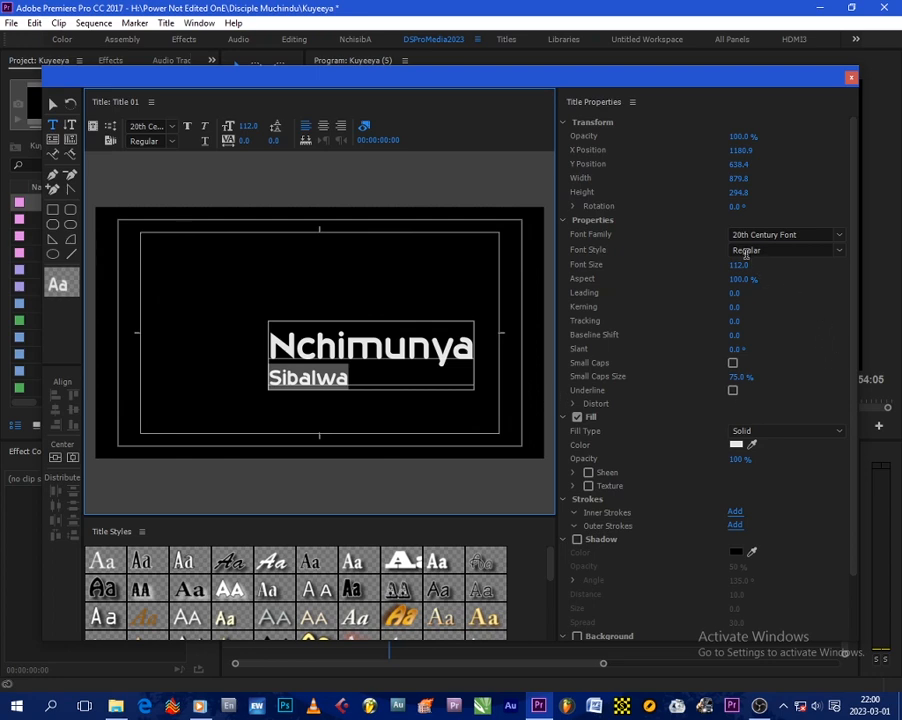
pyautogui.click(350, 376)
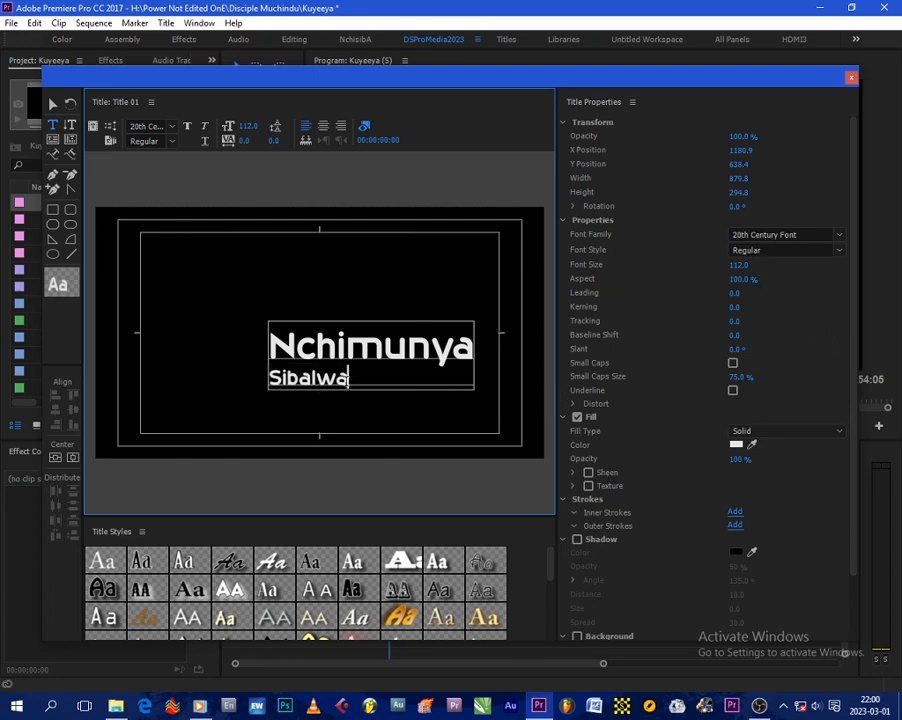
pyautogui.moveTo(346, 376); pyautogui.dragTo(250, 374)
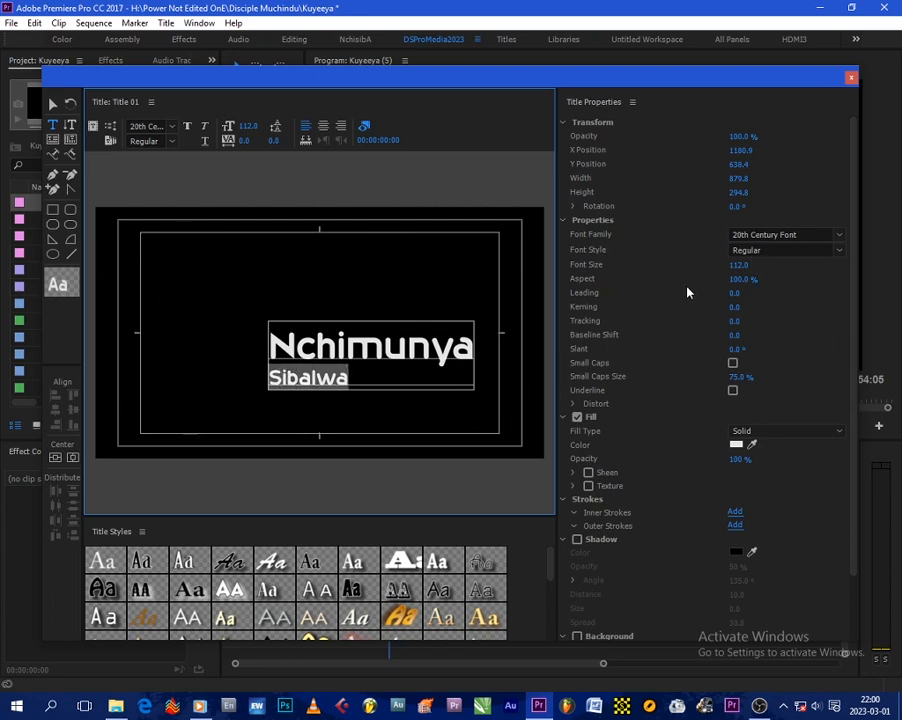
pyautogui.click(772, 234)
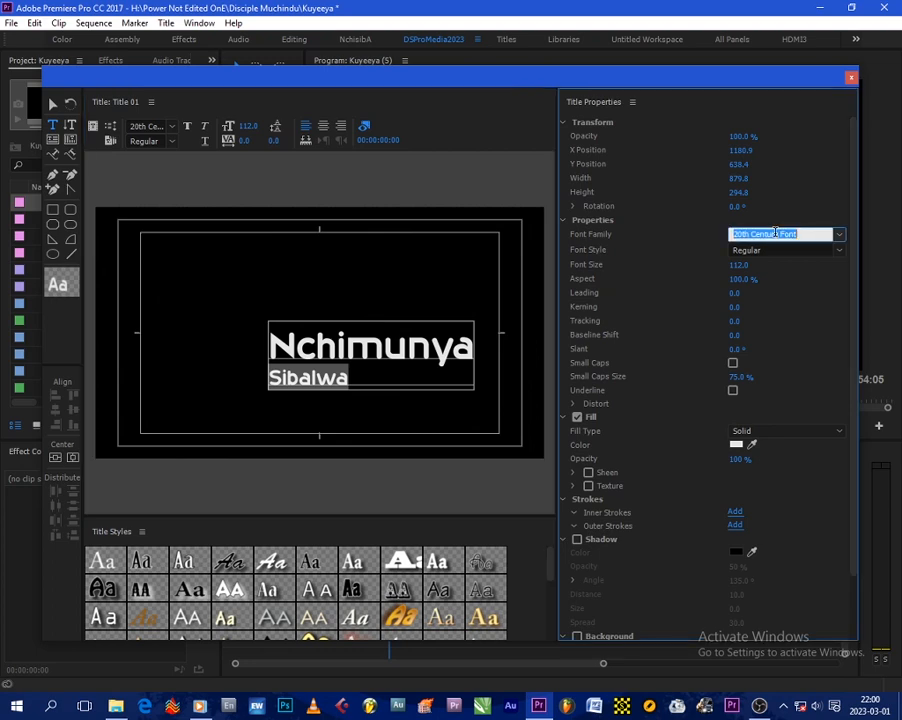
pyautogui.scroll(-1, 767, 235)
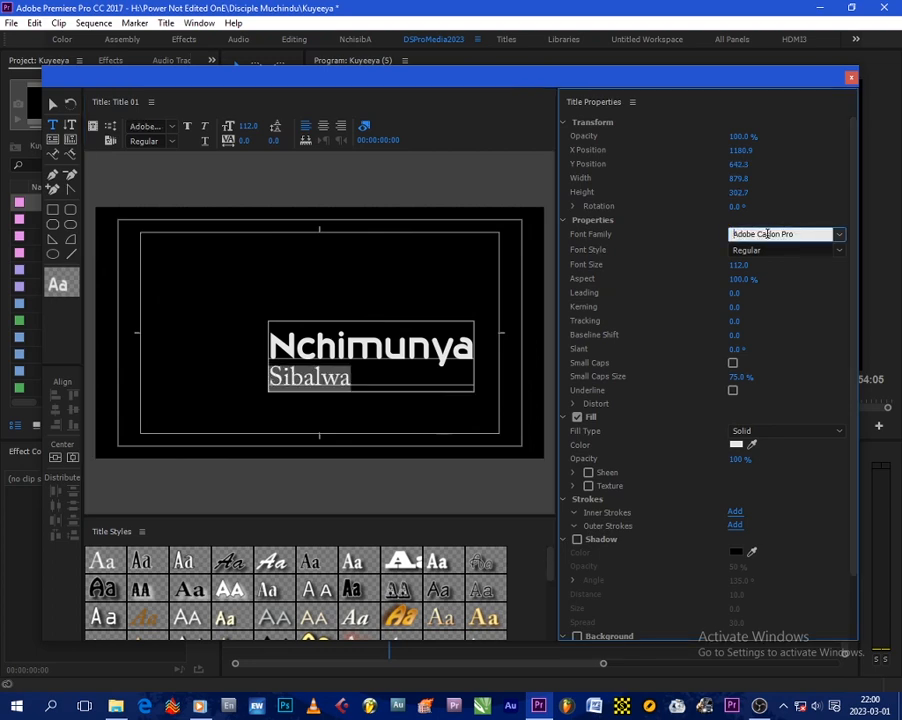
pyautogui.scroll(-1, 767, 234)
pyautogui.scroll(-1, 767, 234)
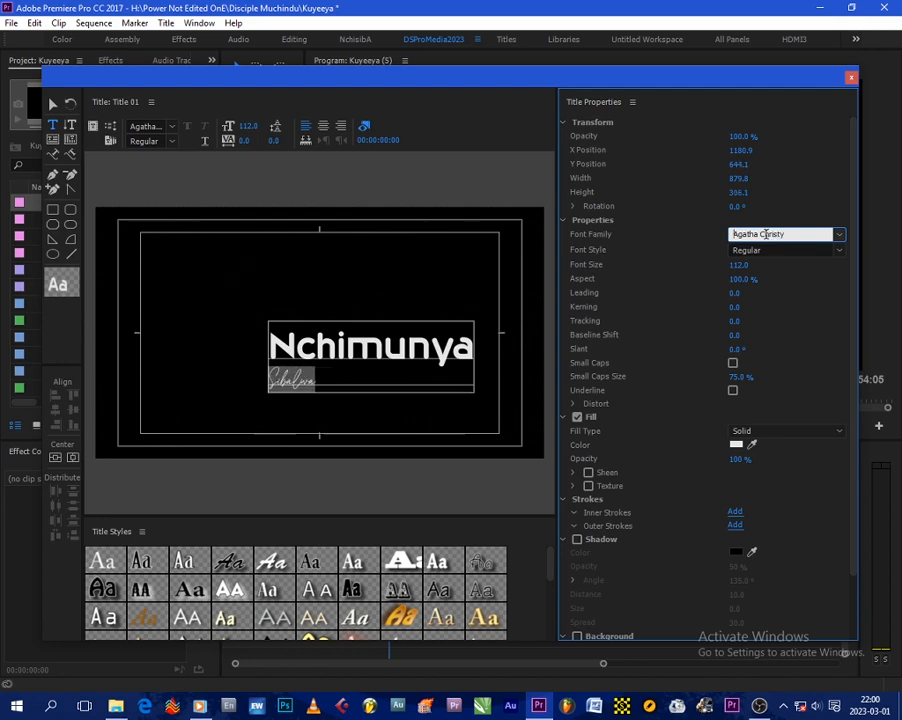
pyautogui.scroll(-1, 767, 234)
pyautogui.scroll(-1, 765, 234)
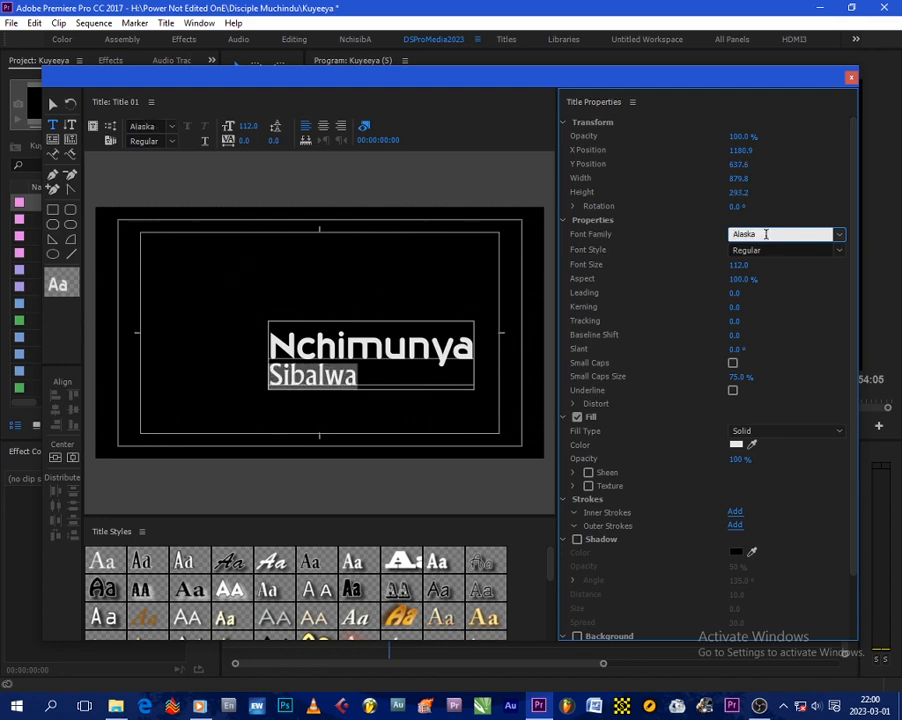
pyautogui.scroll(-1, 765, 234)
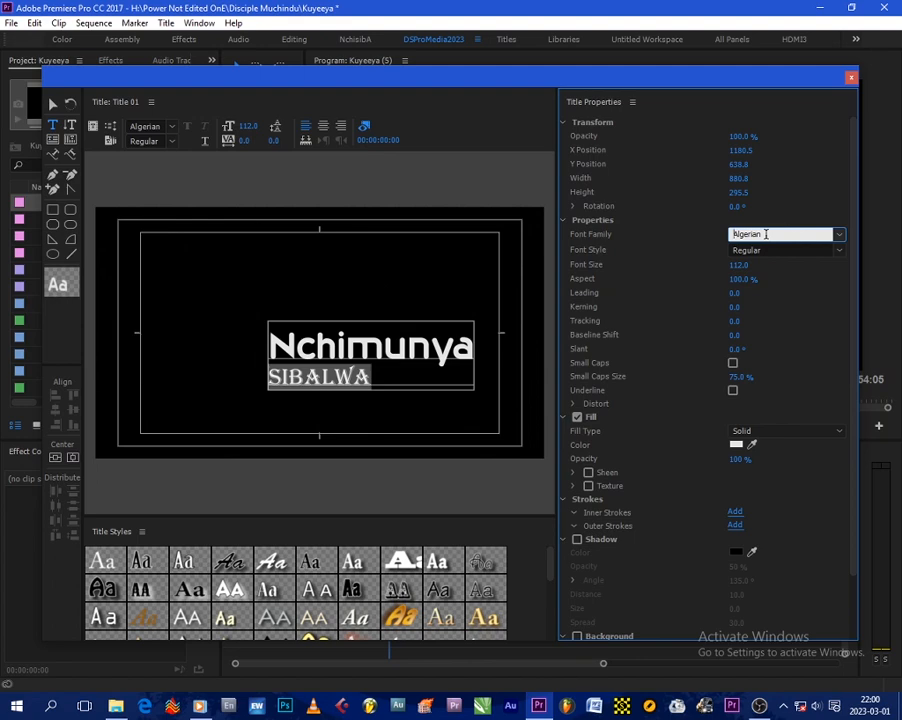
pyautogui.scroll(-1, 766, 234)
pyautogui.scroll(1, 766, 234)
# Step: Set the surname line's kerning to 72 and centre the whole text block horizontally and vertically in the frame
pyautogui.moveTo(245, 145); pyautogui.dragTo(324, 145)
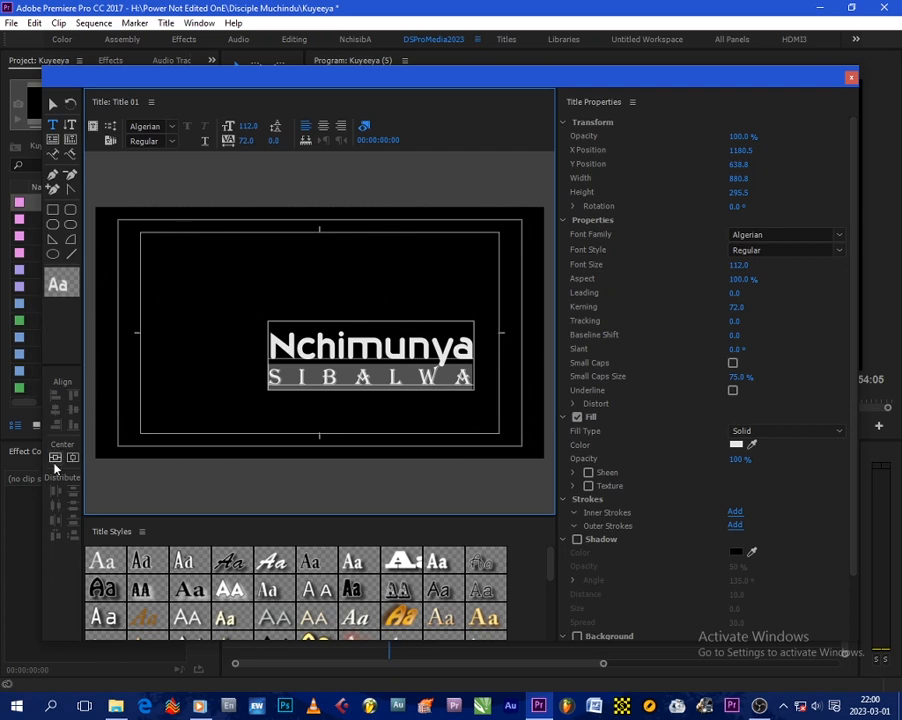
pyautogui.click(72, 457)
pyautogui.click(55, 457)
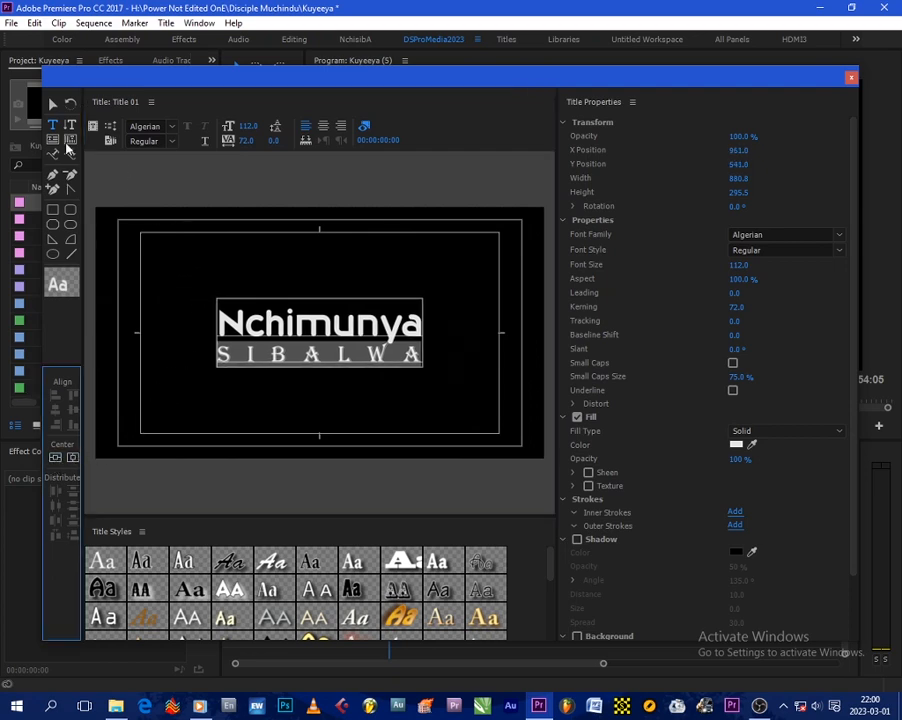
pyautogui.click(53, 103)
pyautogui.click(262, 272)
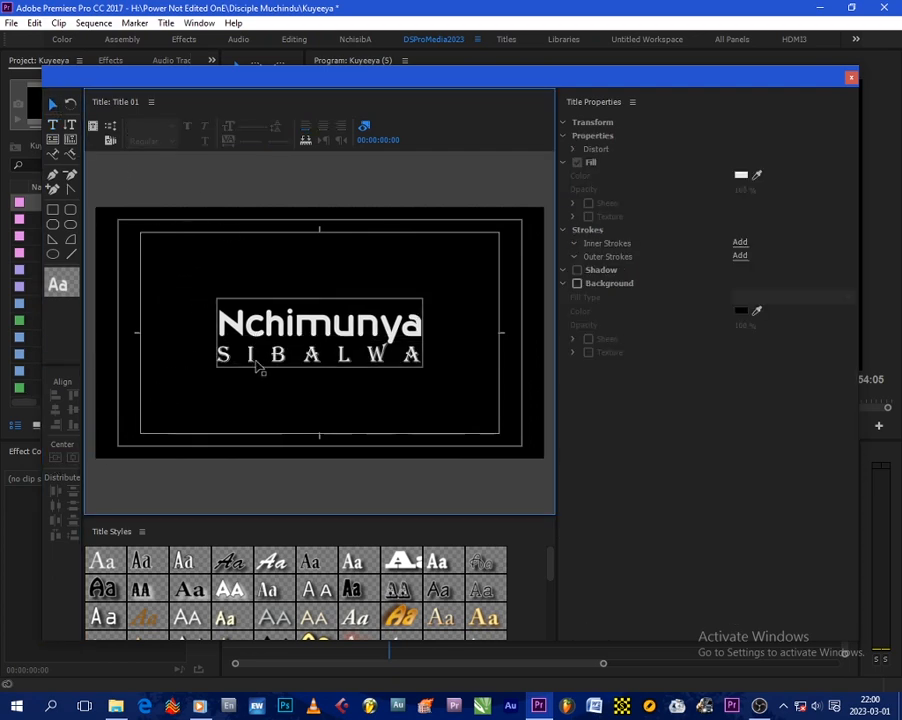
pyautogui.click(295, 329)
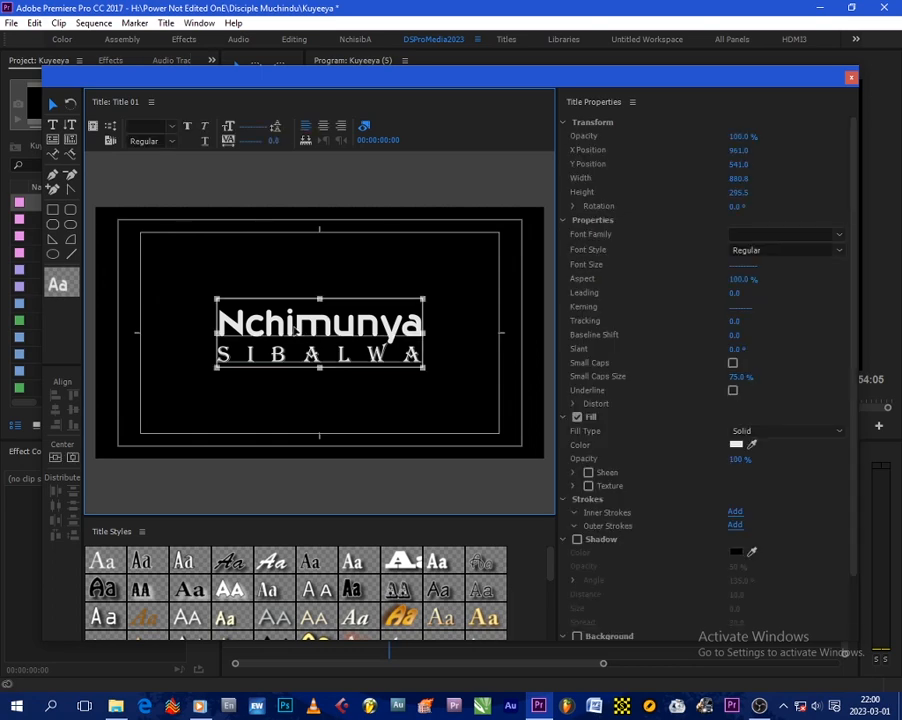
# Step: Try several font families on the first-name line and set it to Square721 BT
pyautogui.doubleClick(229, 329)
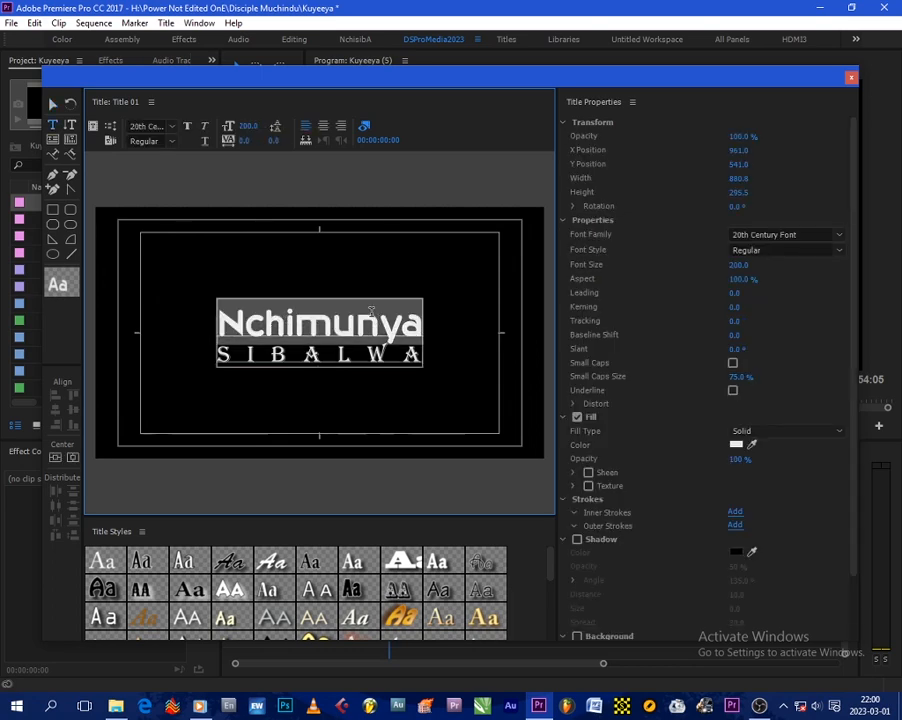
pyautogui.click(763, 233)
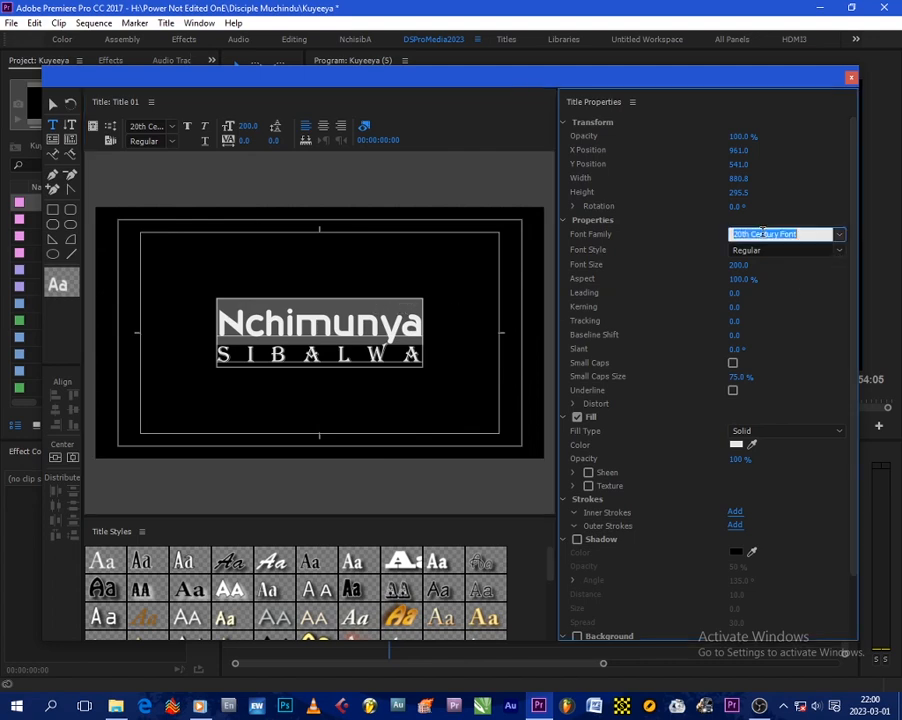
pyautogui.press('Down')
pyautogui.press('Down')
pyautogui.press('Down')
pyautogui.press('Down')
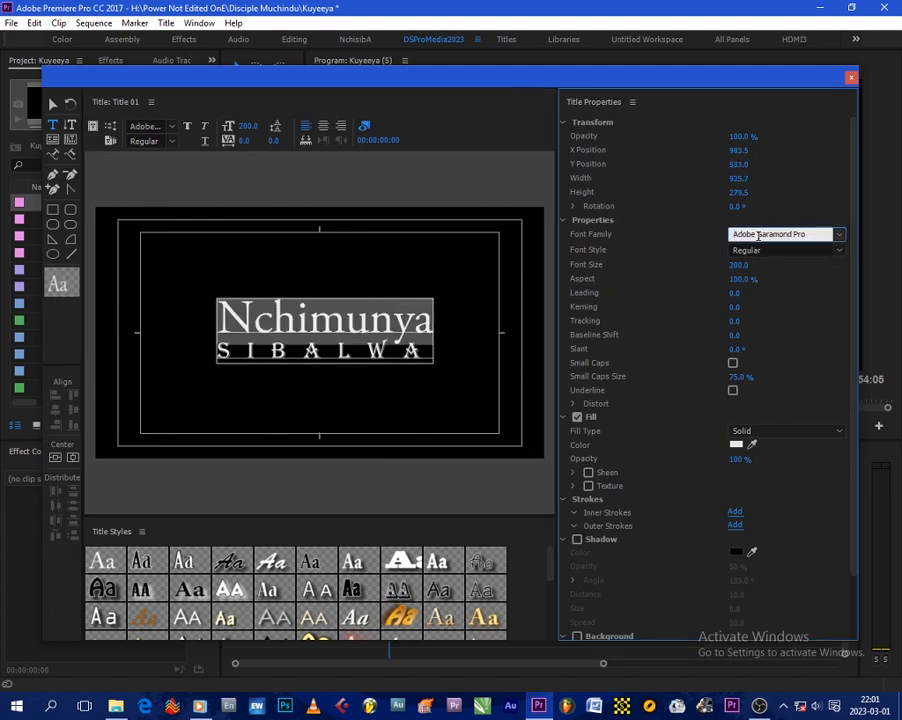
pyautogui.press('Down')
pyautogui.press('Up')
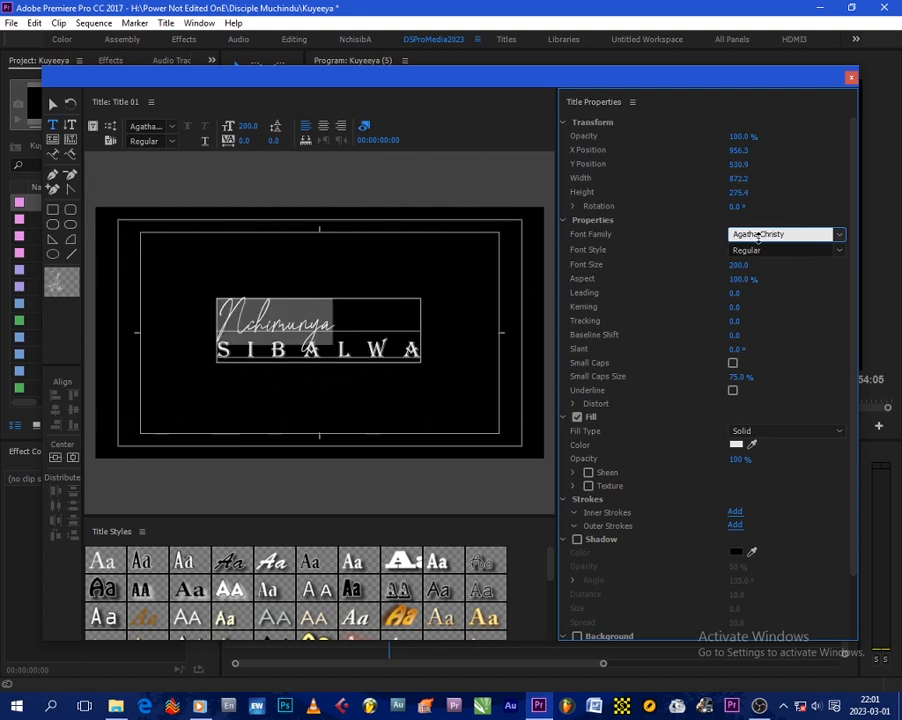
pyautogui.press('Down')
pyautogui.press('Down')
pyautogui.press('Down')
pyautogui.press('Down')
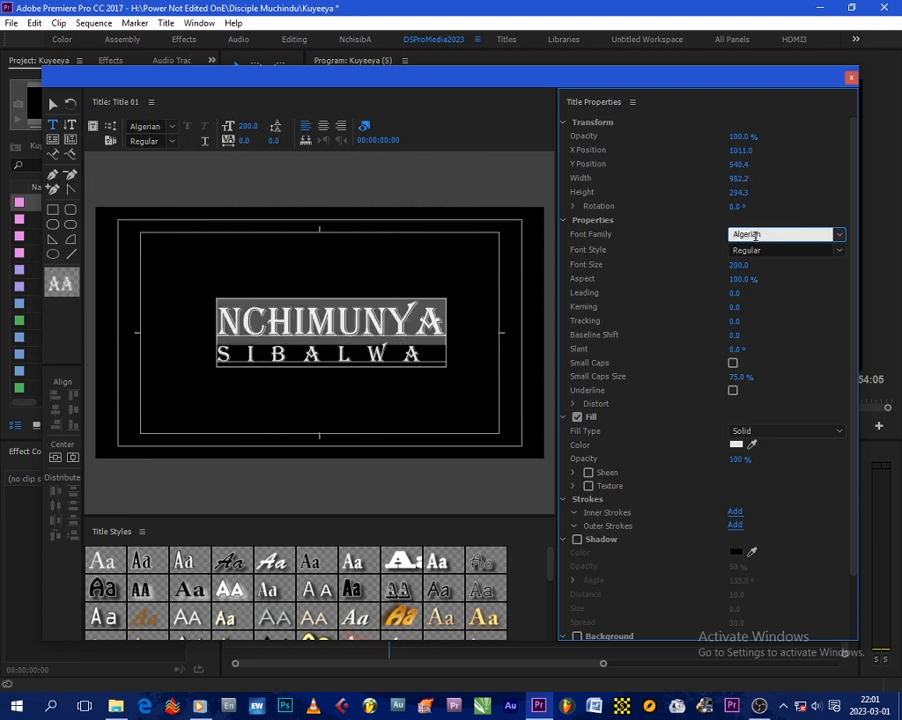
pyautogui.press('Down')
pyautogui.press('Down')
pyautogui.press('Down')
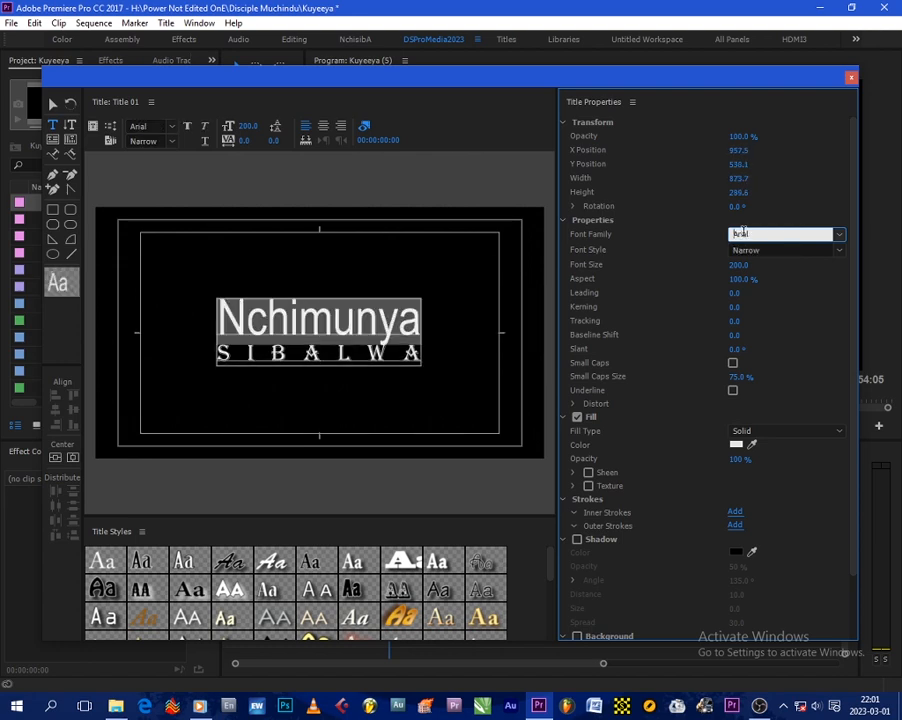
pyautogui.press('Up')
pyautogui.scroll(-5, 743, 231)
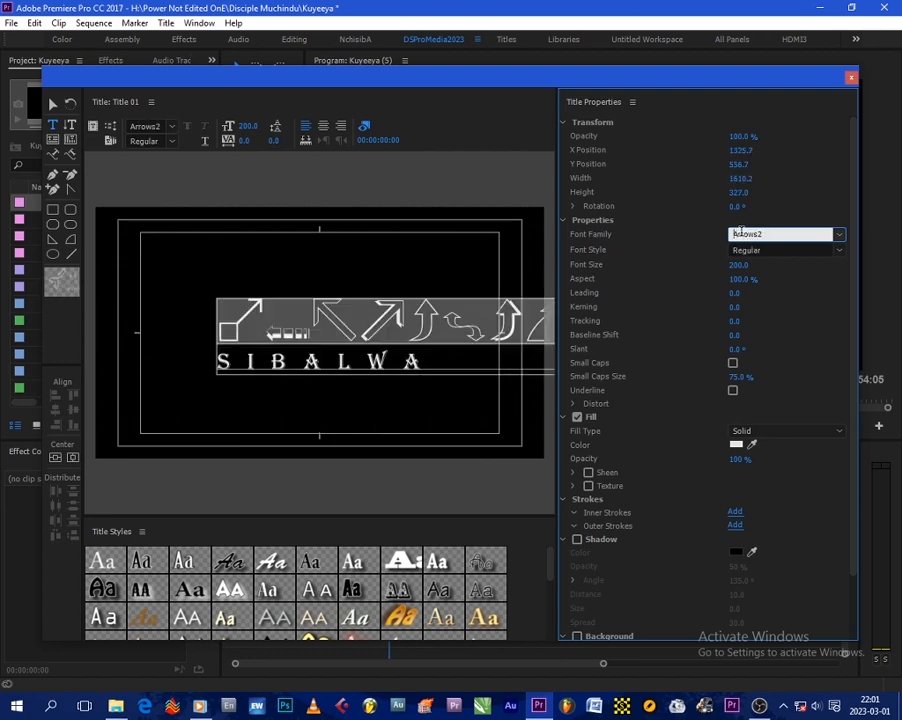
pyautogui.scroll(-1, 725, 233)
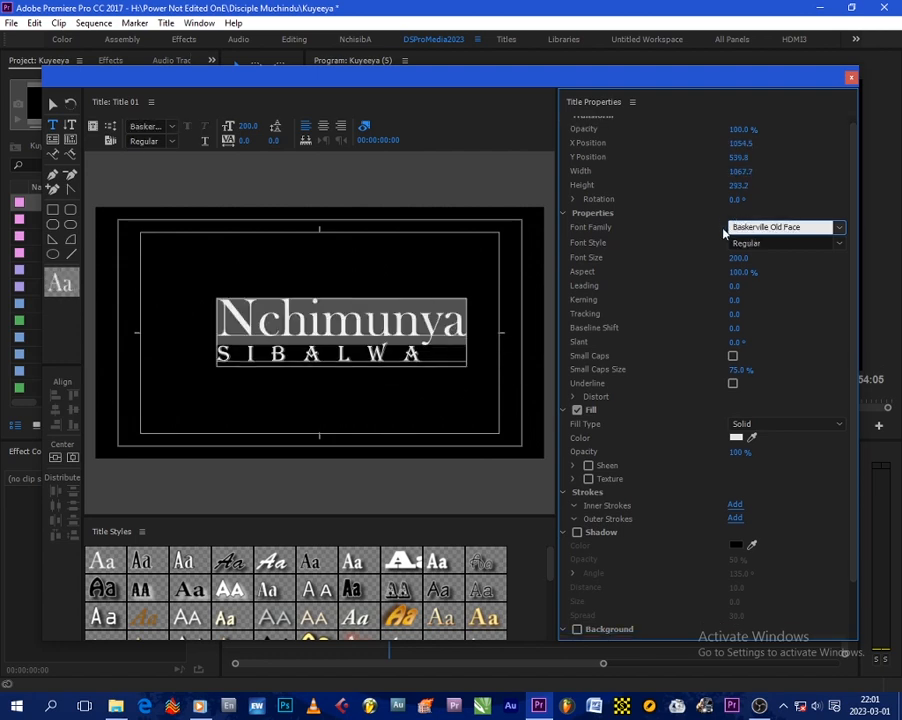
pyautogui.scroll(3, 750, 229)
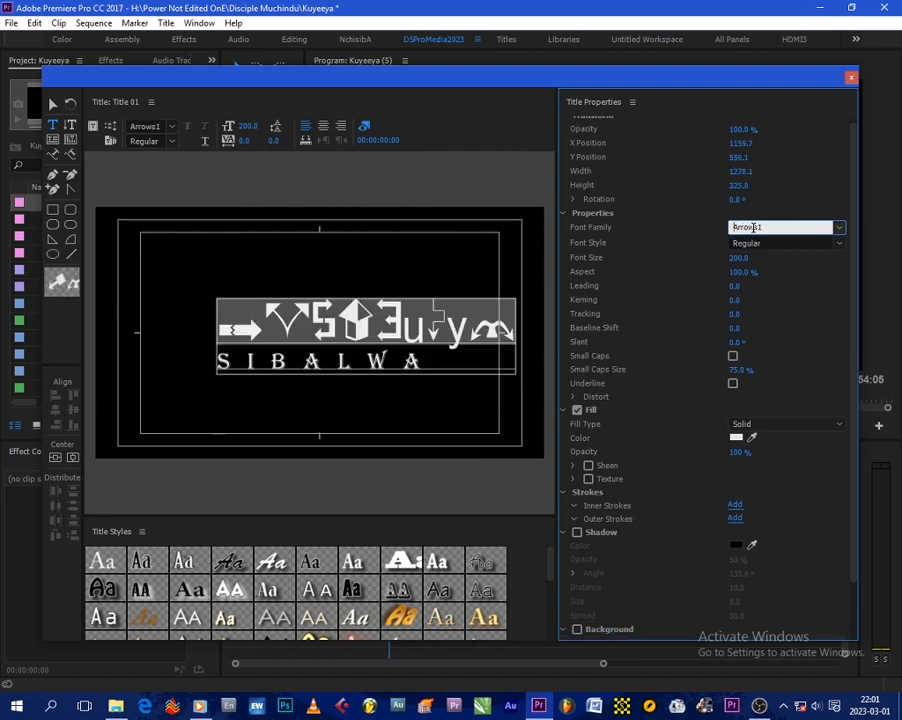
pyautogui.scroll(-4, 755, 227)
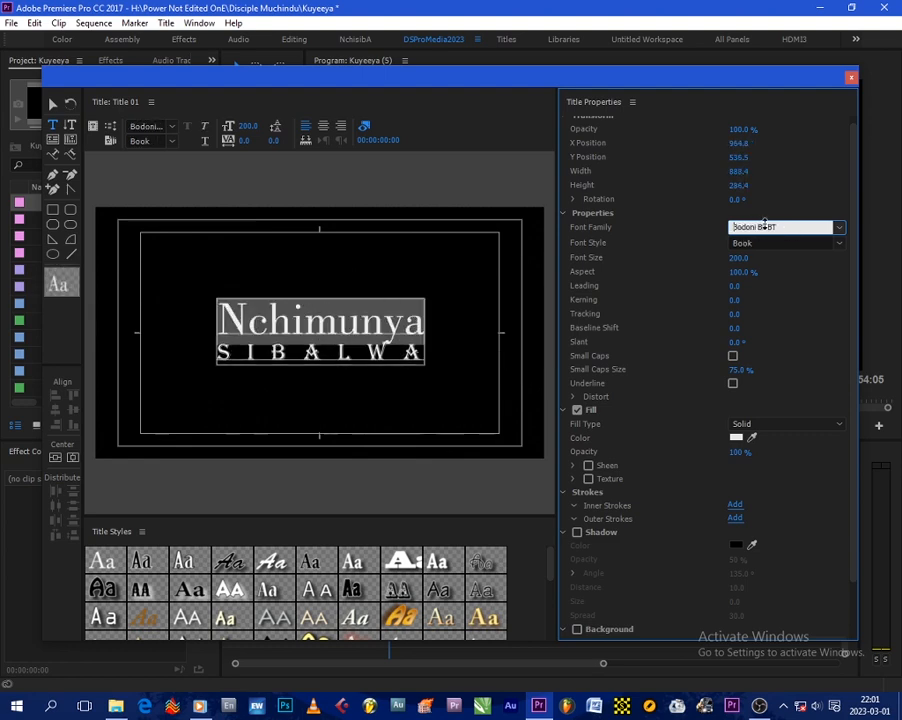
pyautogui.click(765, 224)
pyautogui.write('Square721')
pyautogui.press('Return')
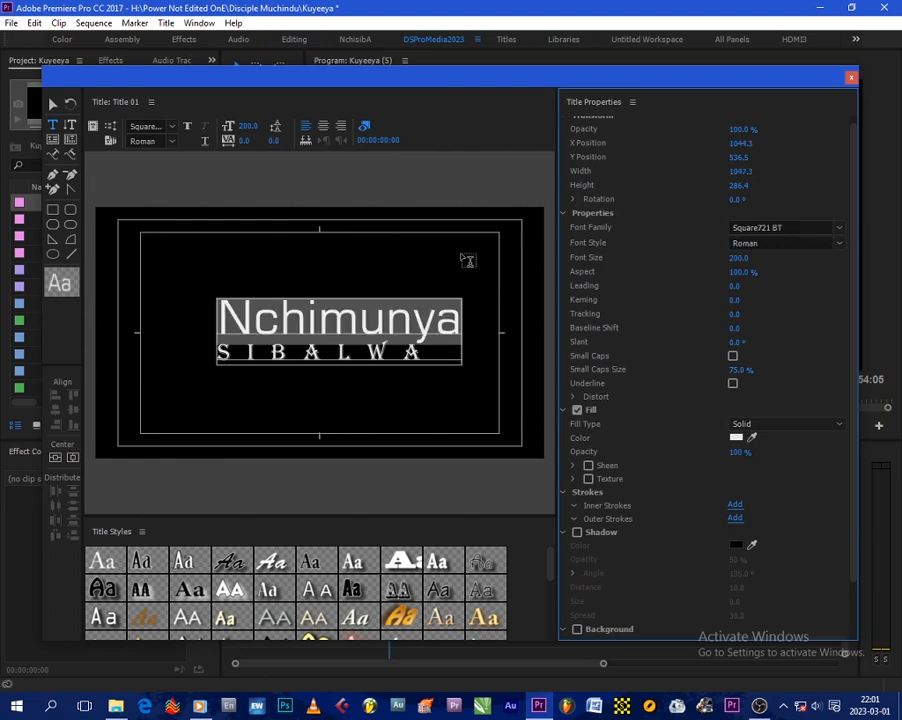
# Step: Turn on small caps for the first-name line and re-centre the whole text block horizontally and vertically
pyautogui.click(733, 356)
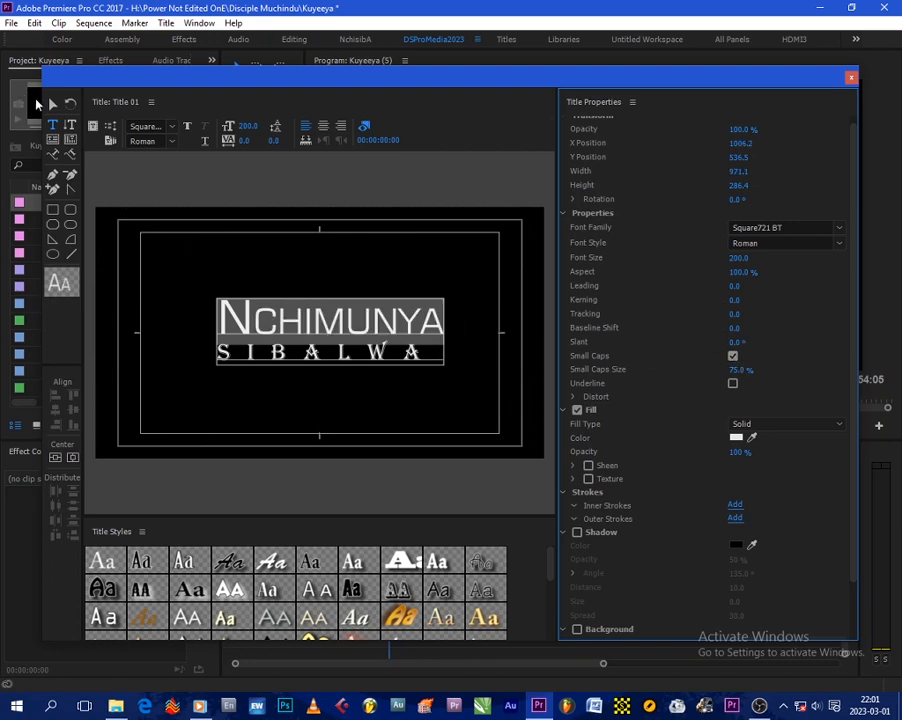
pyautogui.click(52, 104)
pyautogui.click(260, 335)
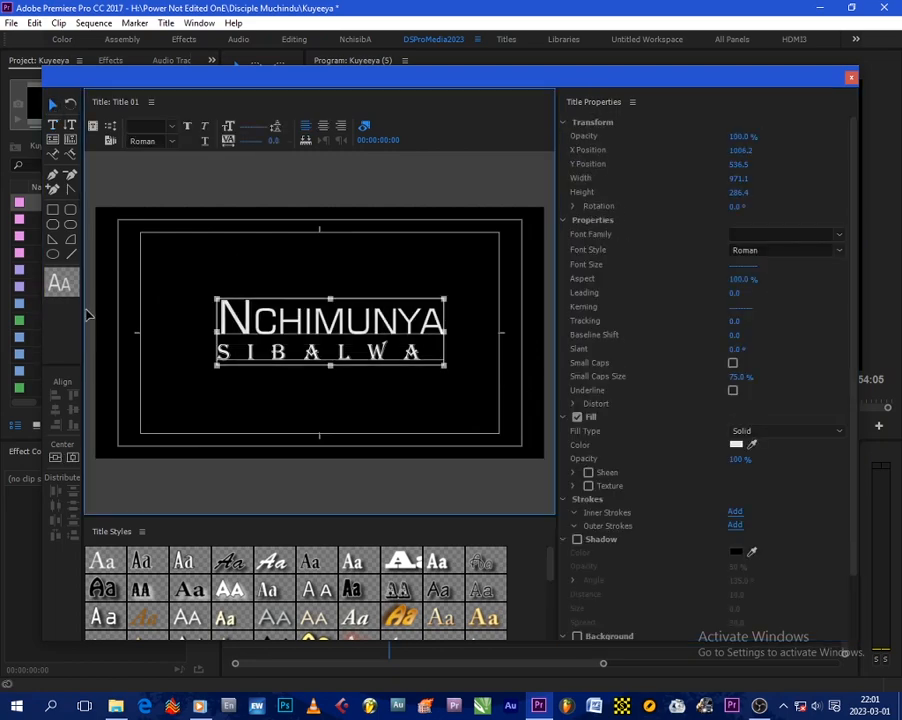
pyautogui.click(55, 457)
pyautogui.click(355, 407)
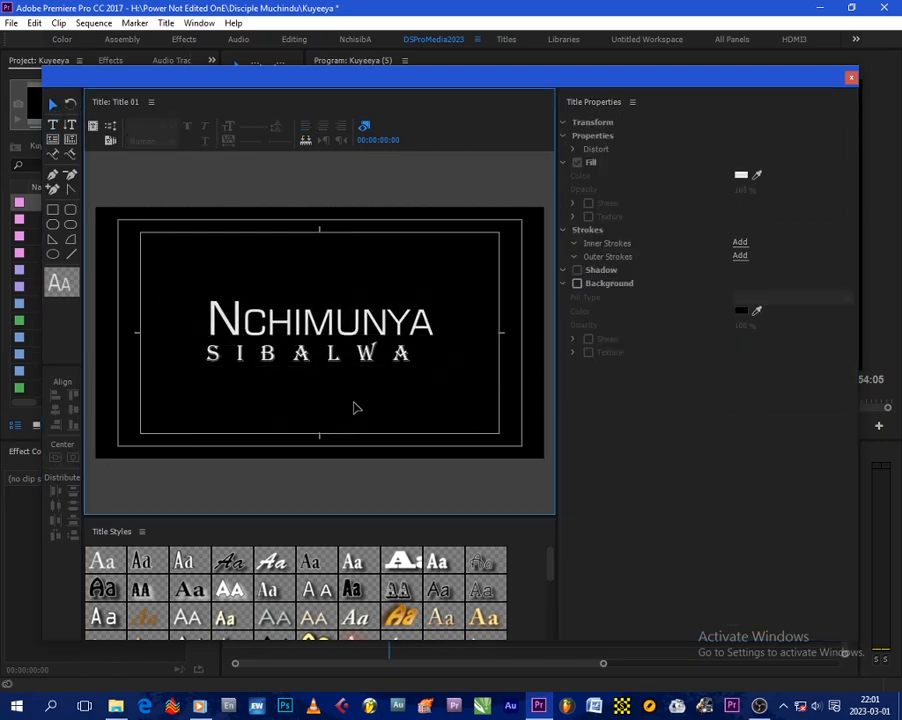
# Step: Reduce the font size of the first-name line alone to about 178 to match the surname line's width
pyautogui.click(400, 348)
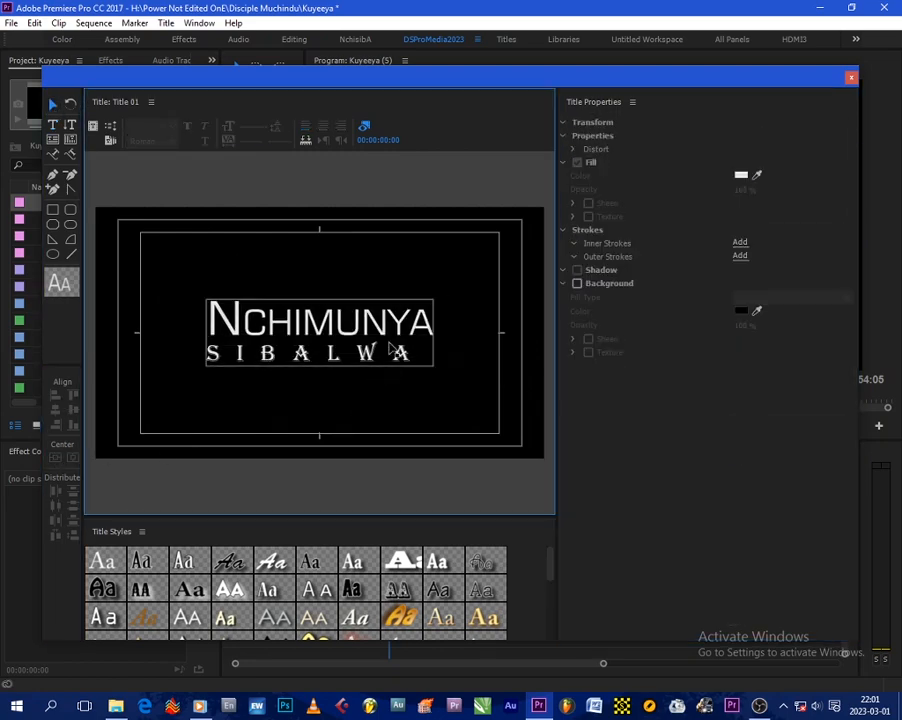
pyautogui.doubleClick(322, 352)
pyautogui.moveTo(411, 351); pyautogui.dragTo(277, 352)
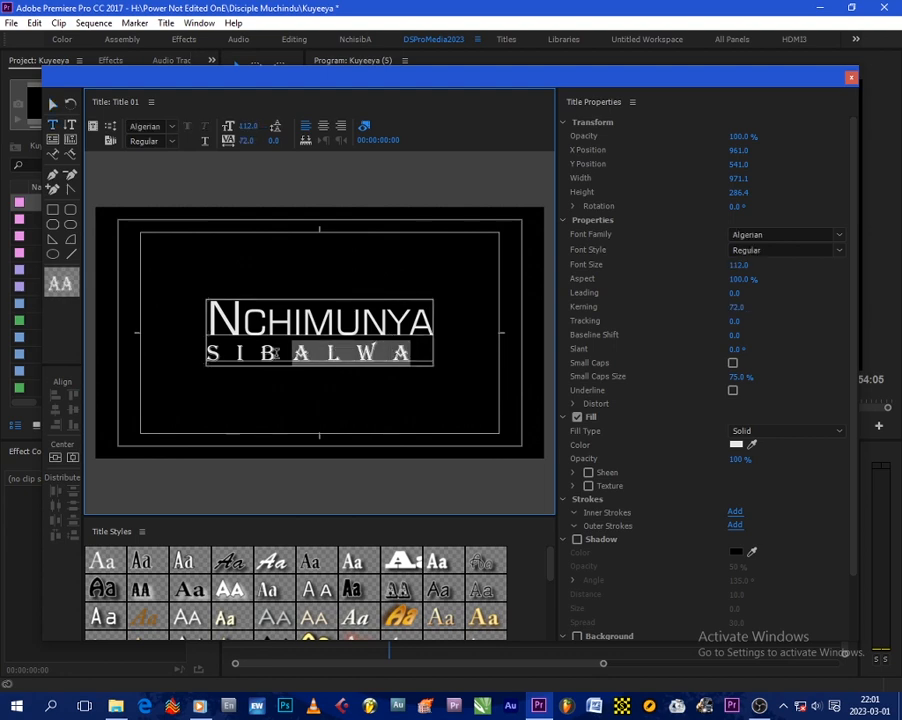
pyautogui.click(320, 333)
pyautogui.moveTo(216, 318); pyautogui.dragTo(433, 318)
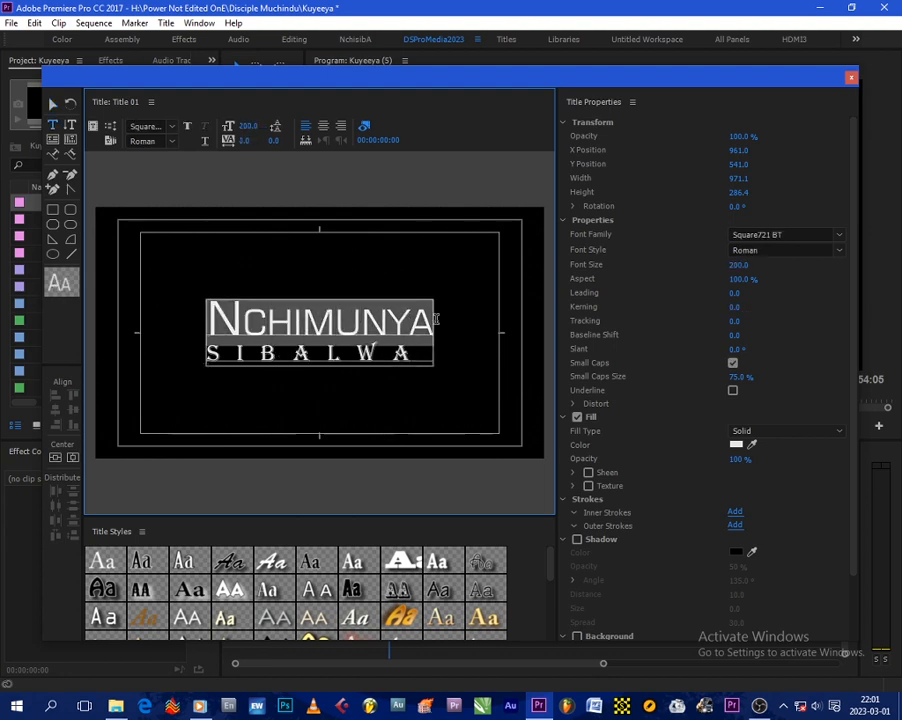
pyautogui.moveTo(253, 128); pyautogui.dragTo(231, 128)
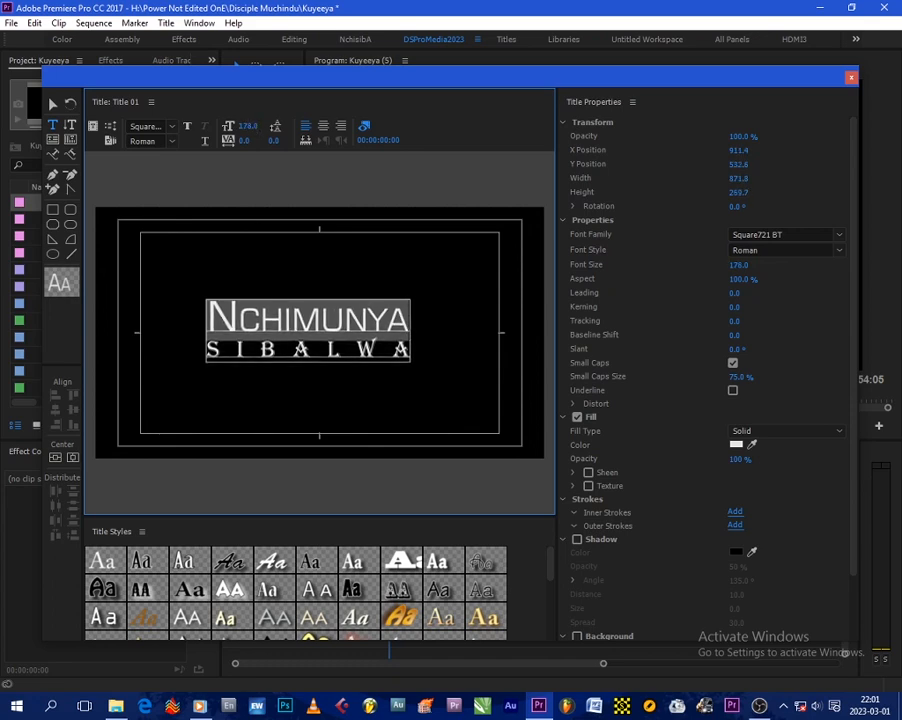
# Step: Centre the resized two-line text block horizontally and vertically in the frame
pyautogui.click(53, 103)
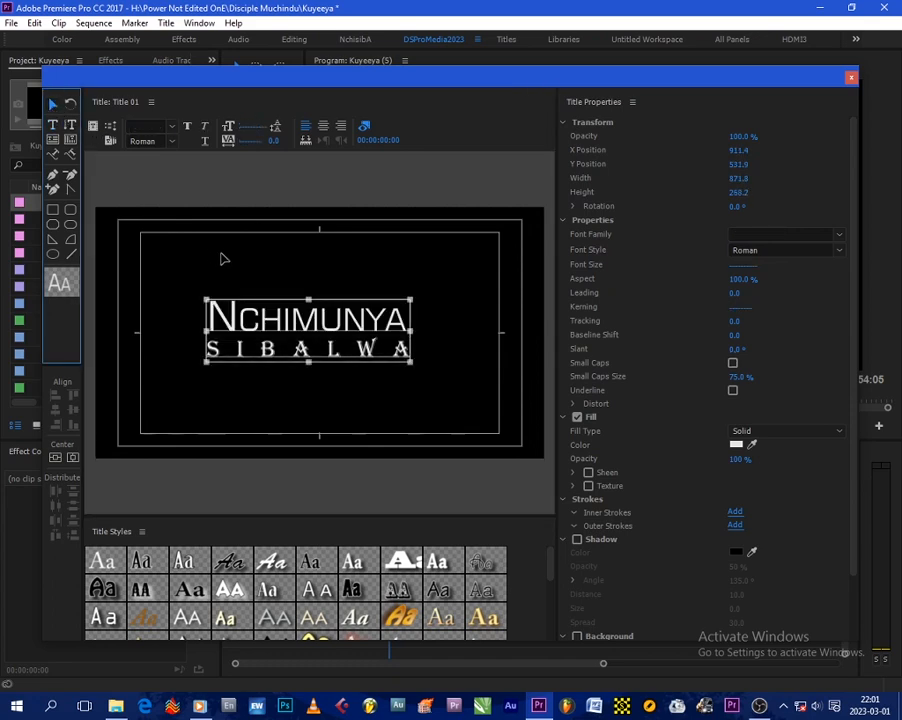
pyautogui.click(54, 458)
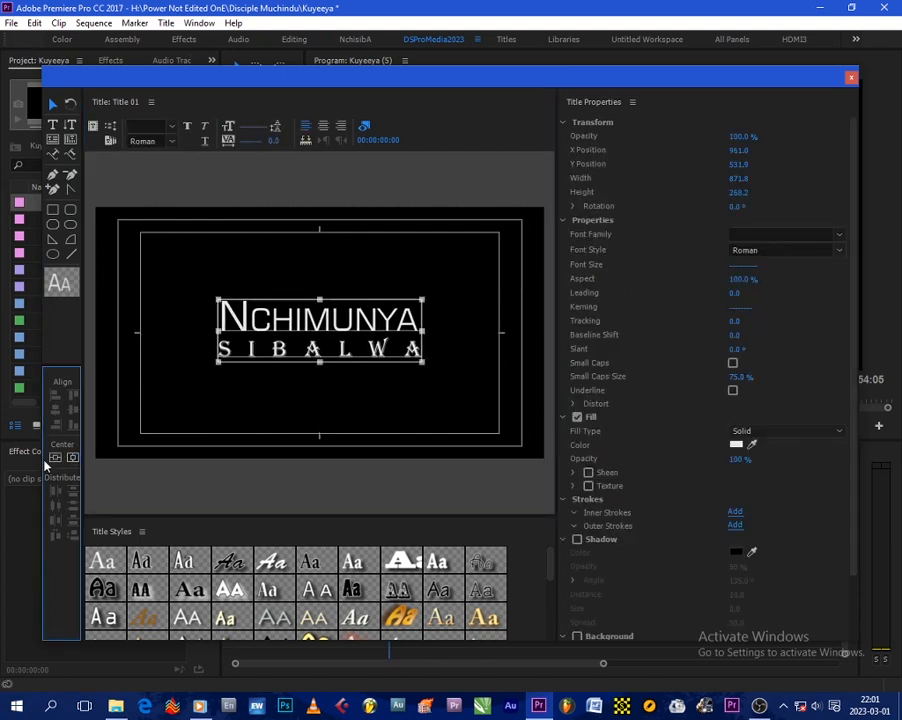
pyautogui.click(72, 457)
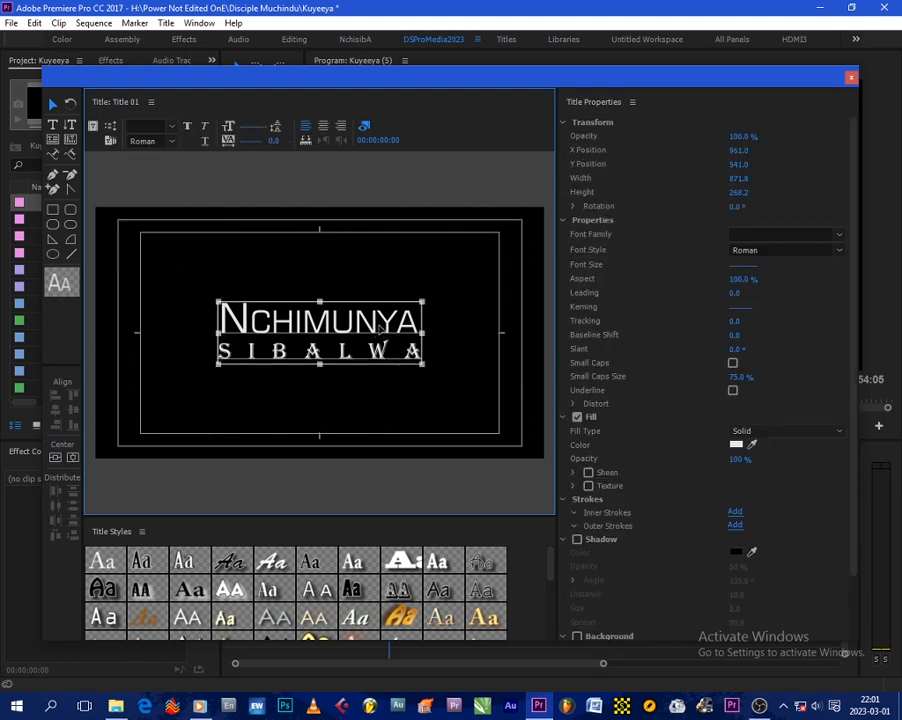
pyautogui.click(381, 284)
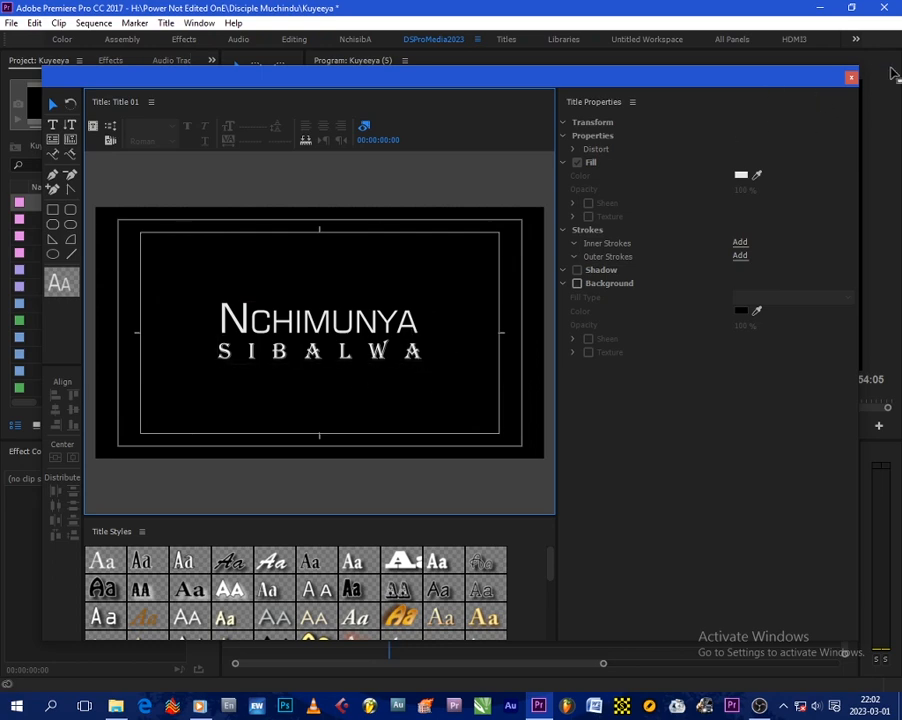
# Step: Enable a black shadow on the text block with 100% opacity, adjust its size, and close the title editor
pyautogui.click(383, 355)
pyautogui.scroll(-3, 780, 430)
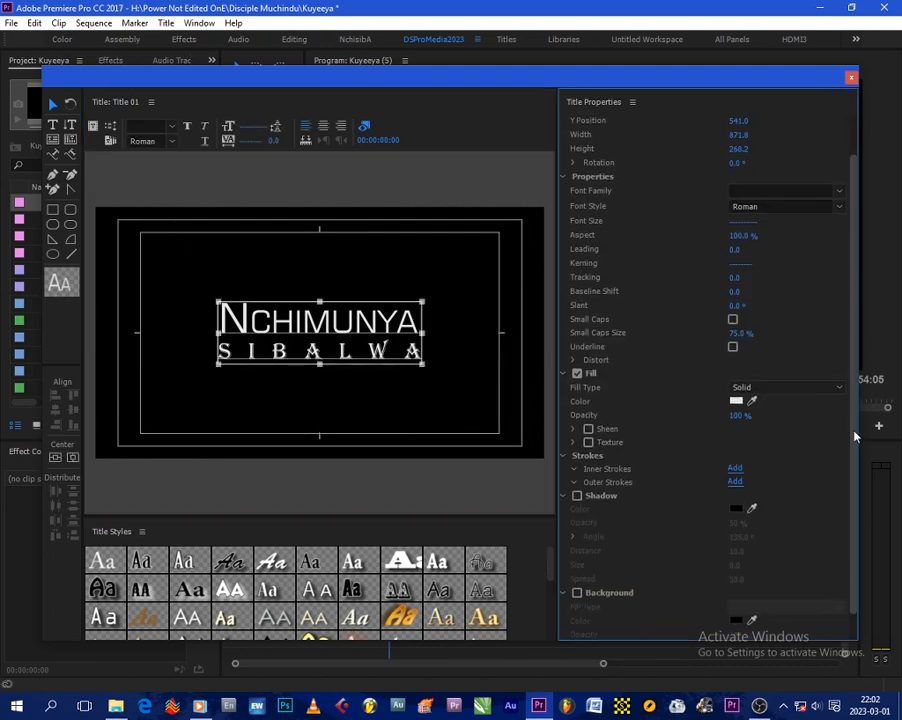
pyautogui.click(577, 467)
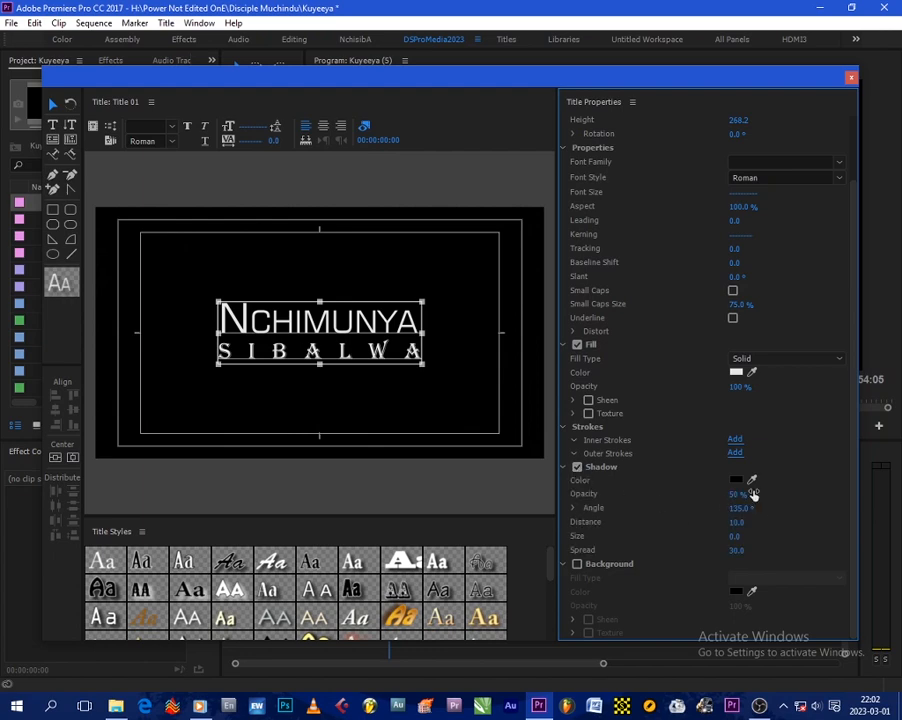
pyautogui.moveTo(738, 494); pyautogui.dragTo(755, 494)
pyautogui.moveTo(736, 537); pyautogui.dragTo(768, 537)
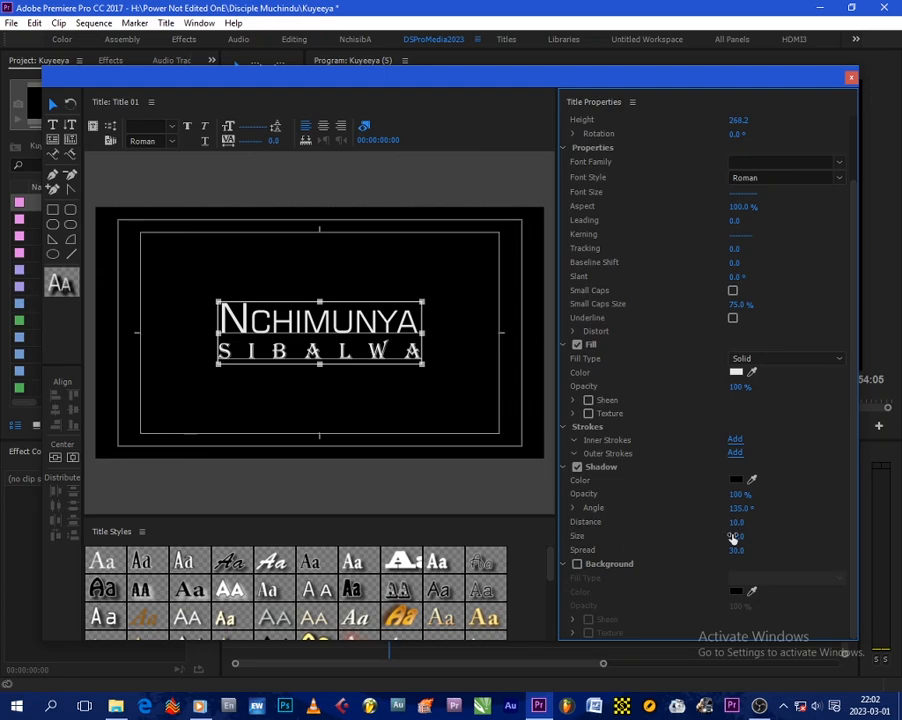
pyautogui.click(851, 78)
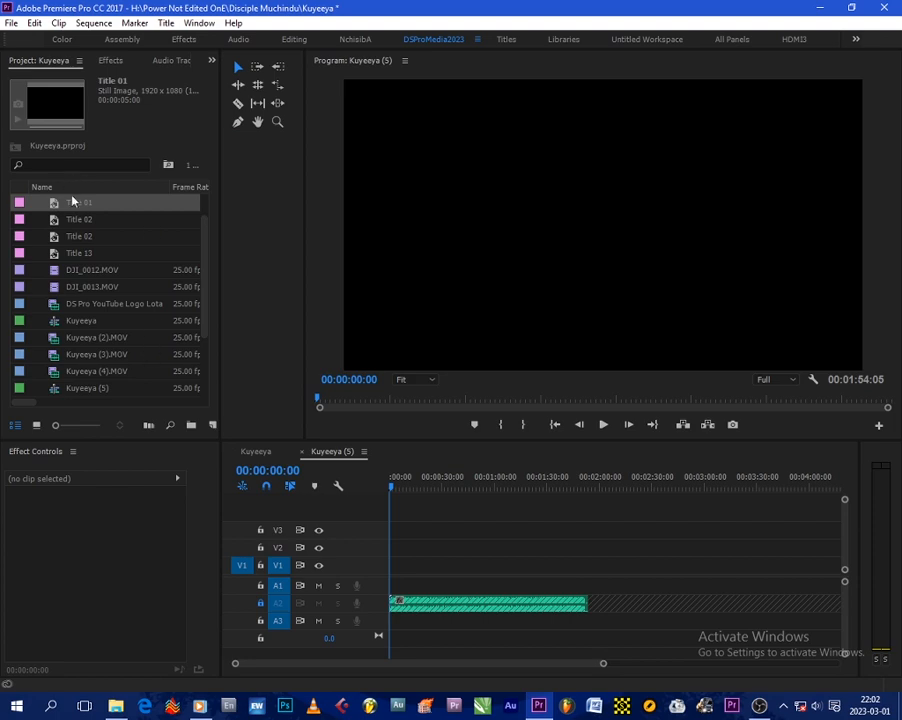
# Step: Place Title 01 at the start of track V1, extended to about 1:20, and add a Cross Dissolve at both ends
pyautogui.moveTo(80, 205); pyautogui.dragTo(536, 571)
pyautogui.click(450, 568)
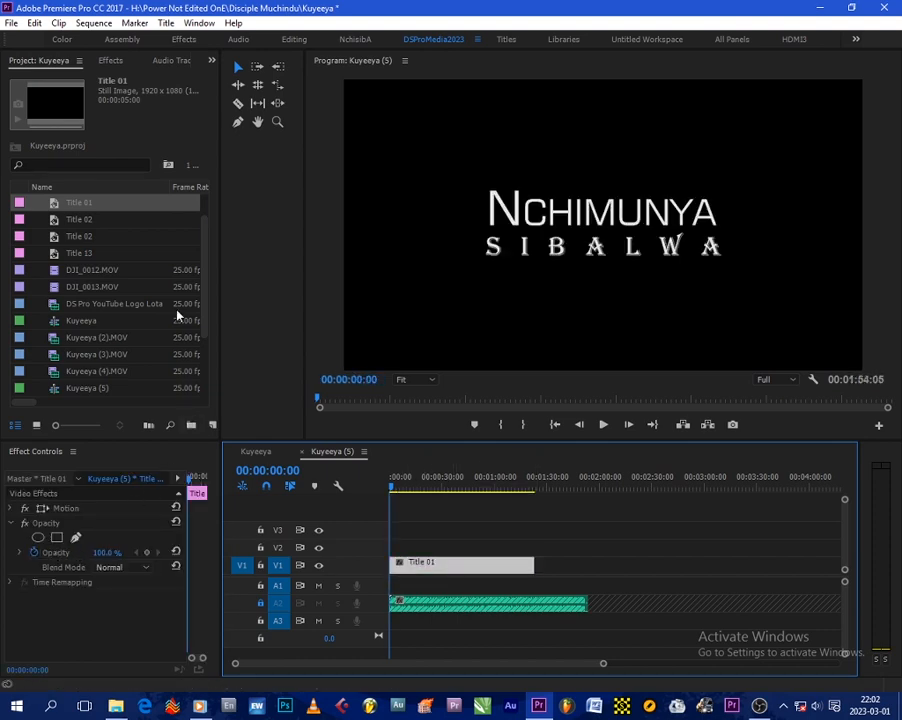
pyautogui.click(109, 61)
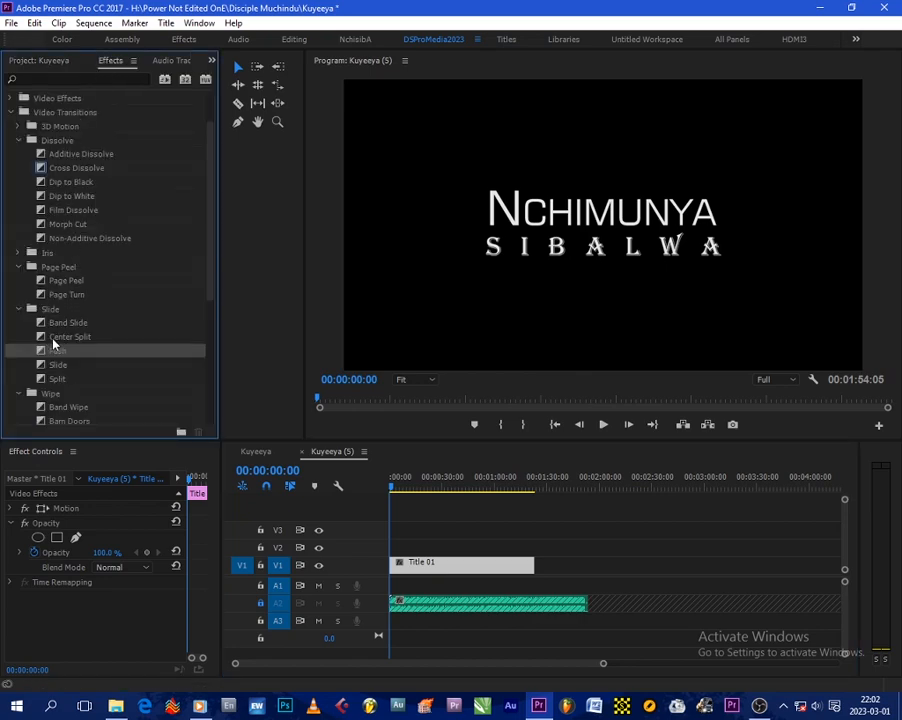
pyautogui.moveTo(63, 175); pyautogui.dragTo(400, 563)
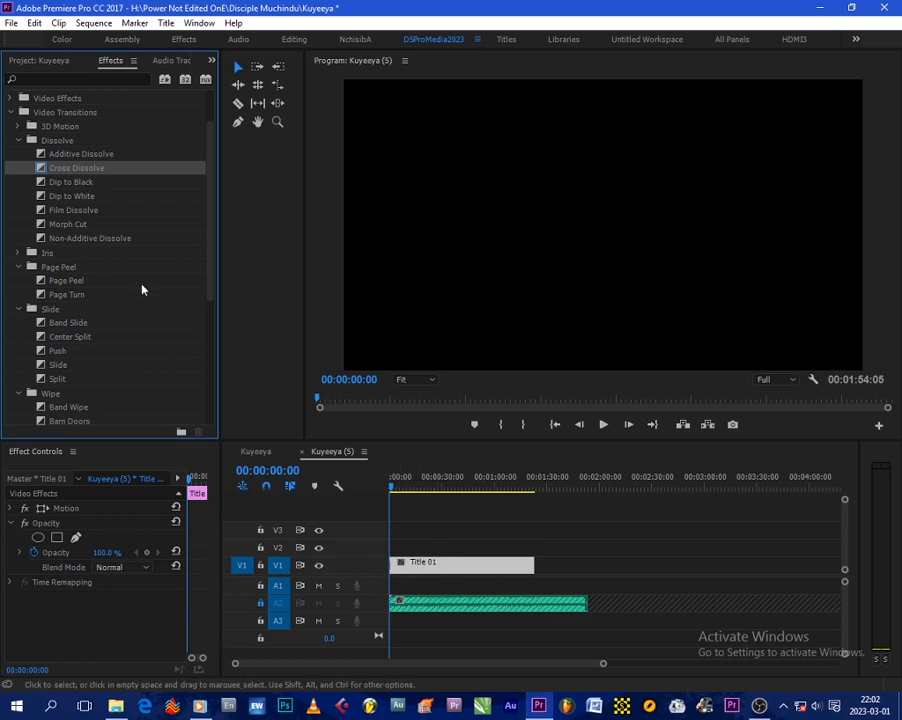
pyautogui.moveTo(76, 170); pyautogui.dragTo(532, 553)
pyautogui.click(532, 546)
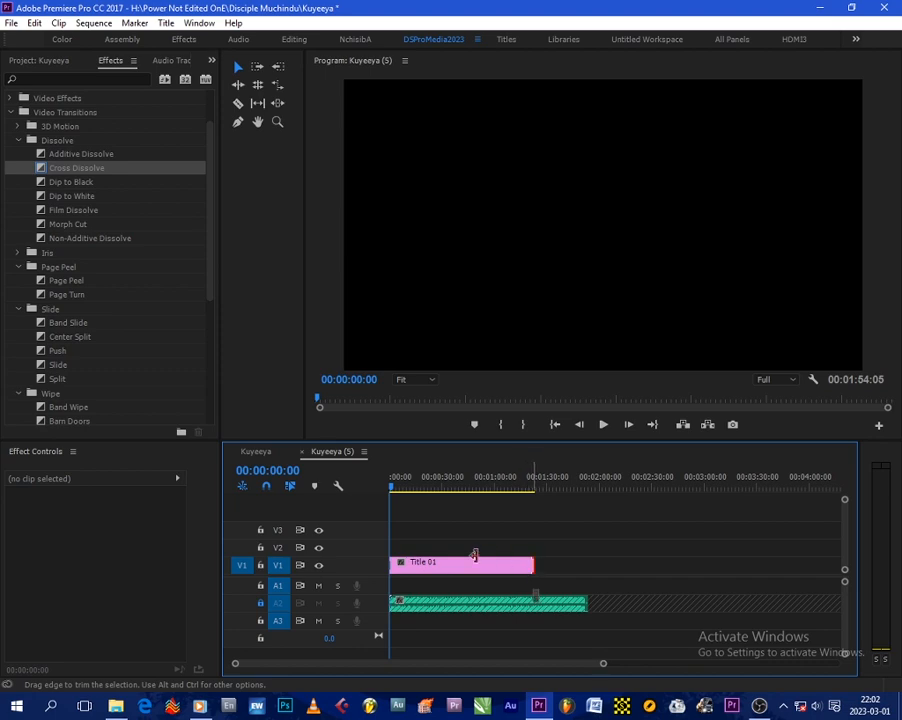
# Step: Shorten the Title 01 clip to about 11 seconds and move it to start about 3.5 seconds into the sequence
pyautogui.moveTo(475, 555); pyautogui.dragTo(420, 574)
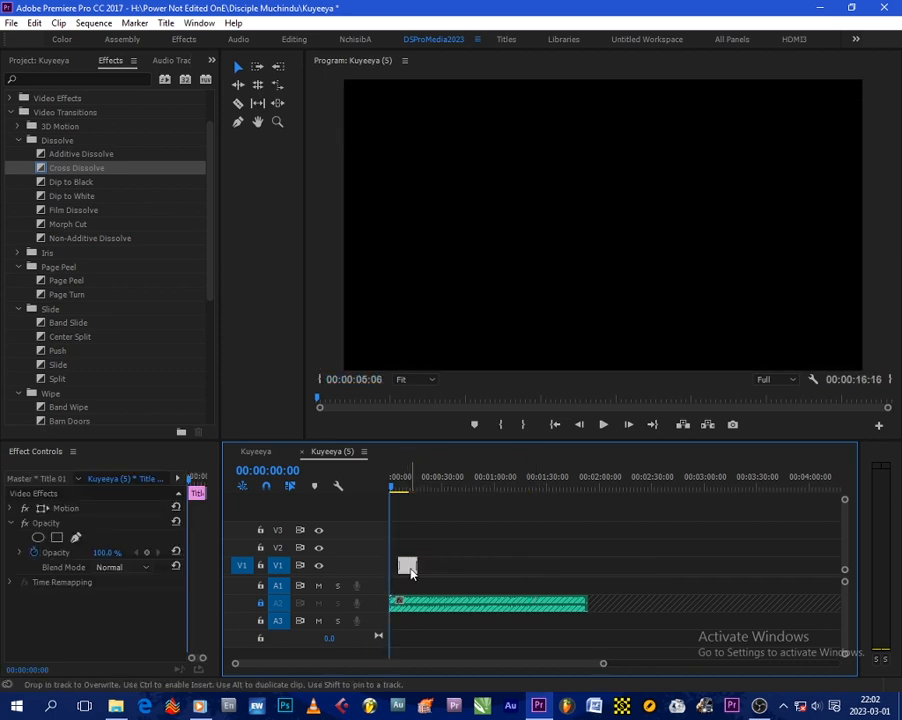
pyautogui.click(434, 544)
pyautogui.press('space')
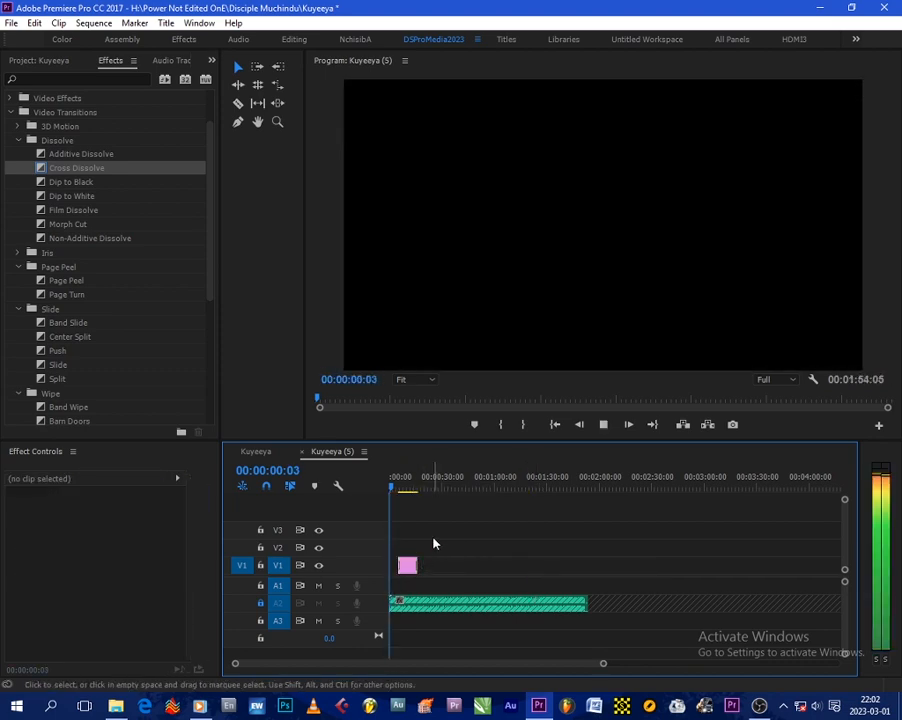
pyautogui.press('=')
pyautogui.press('=')
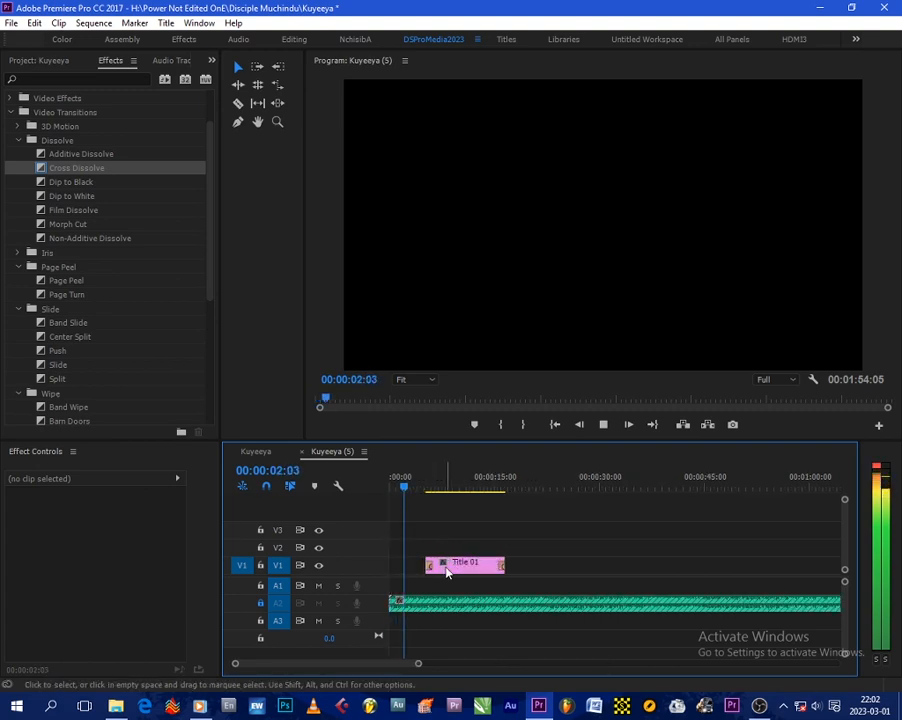
pyautogui.moveTo(454, 574); pyautogui.dragTo(443, 572)
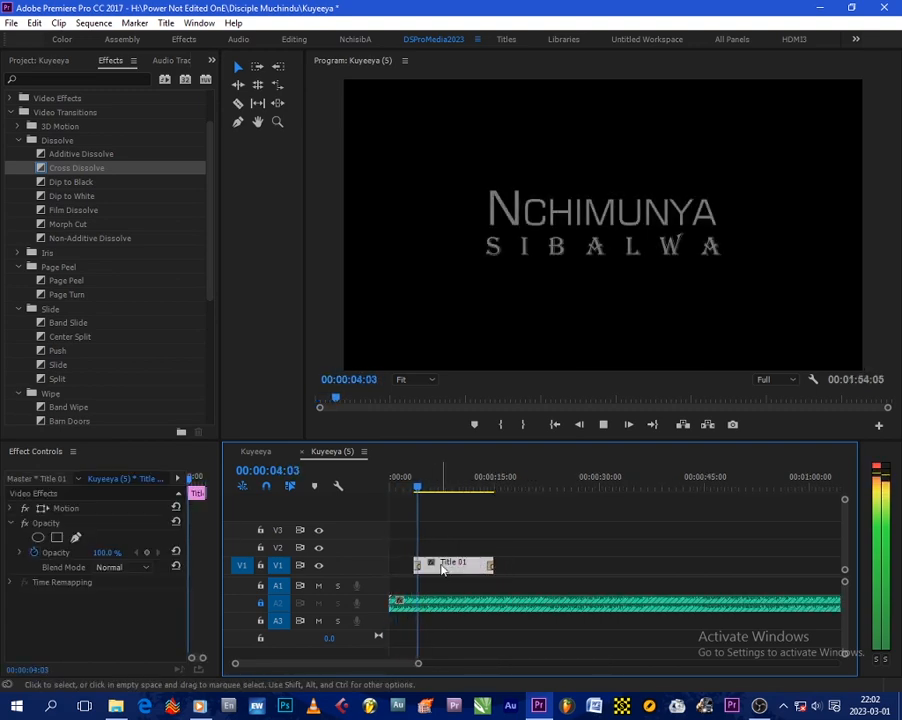
# Step: Play the sequence from the beginning to check the title's fade-in against the music
pyautogui.click(407, 488)
pyautogui.press('Home')
pyautogui.press('space')
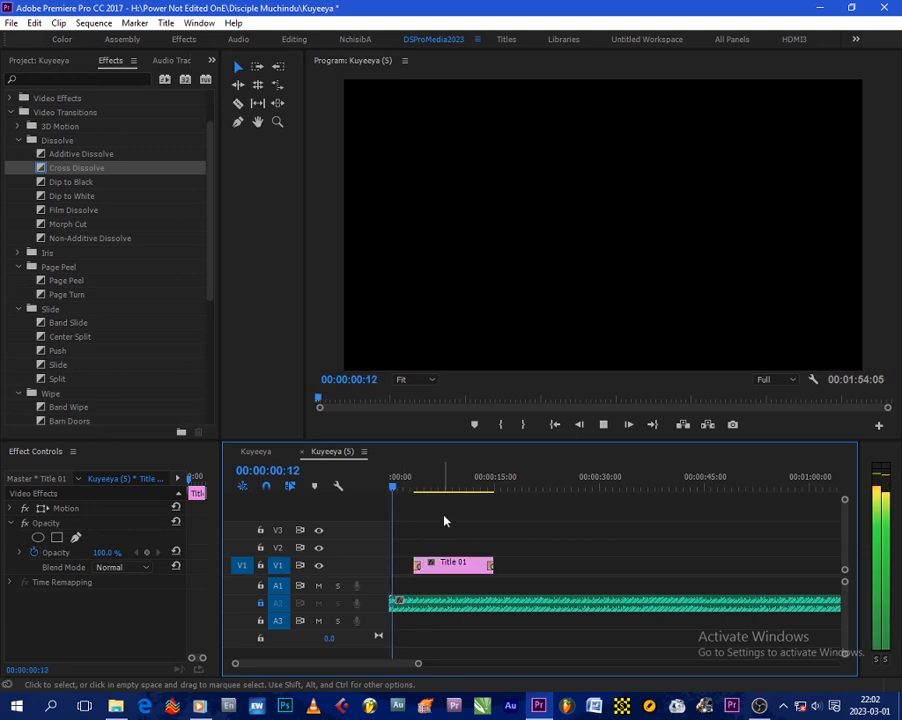
pyautogui.click(446, 517)
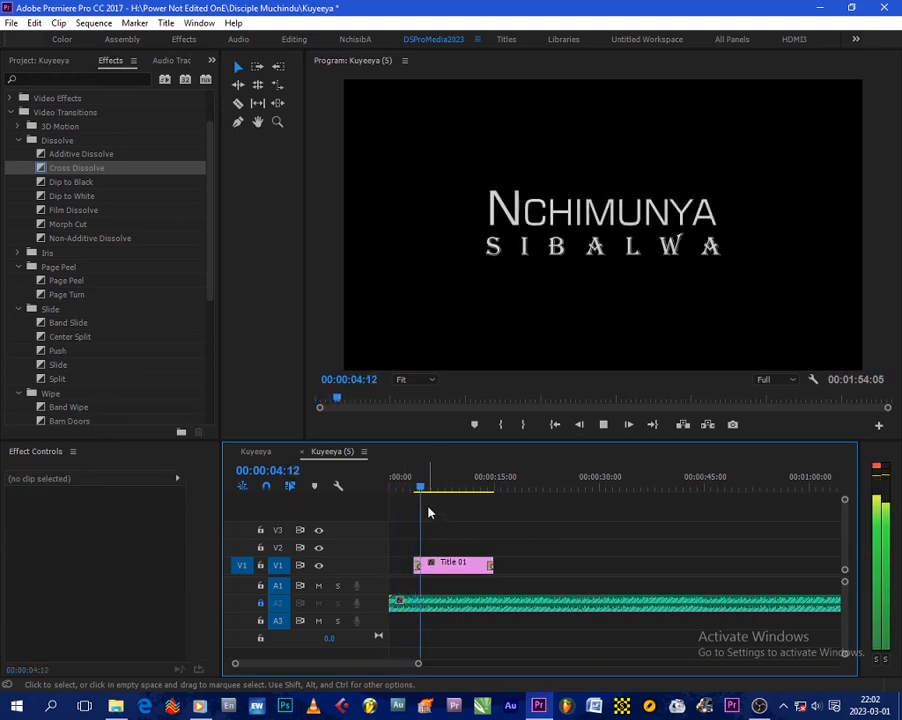
# Step: Stop playback and lengthen the Cross Dissolves at the start and end of Title 01 to 00:00:01:20 each
pyautogui.press('space')
pyautogui.press('=')
pyautogui.press('=')
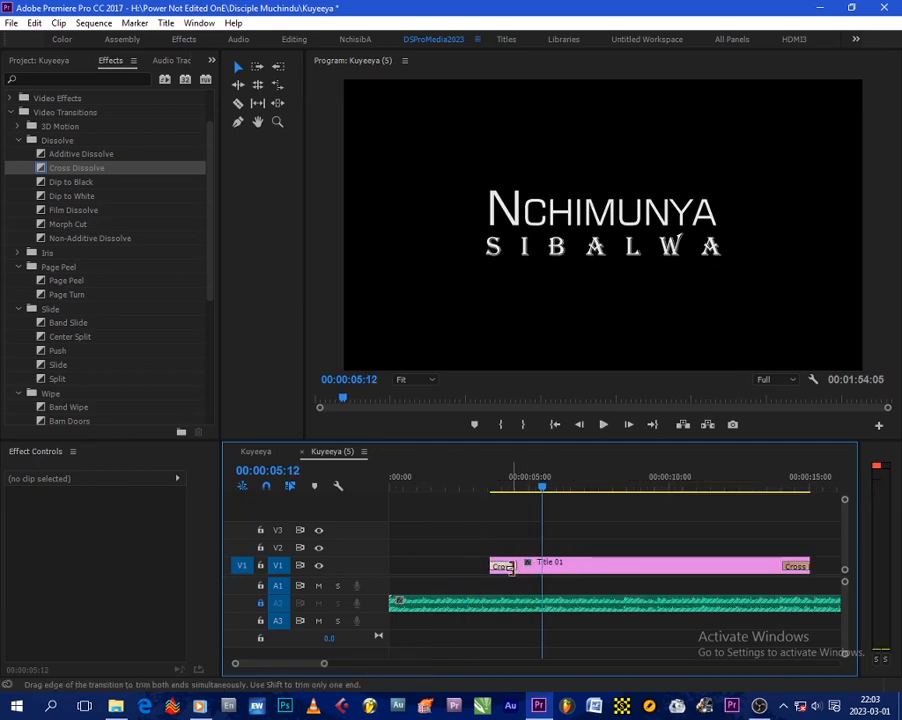
pyautogui.moveTo(510, 567); pyautogui.dragTo(536, 575)
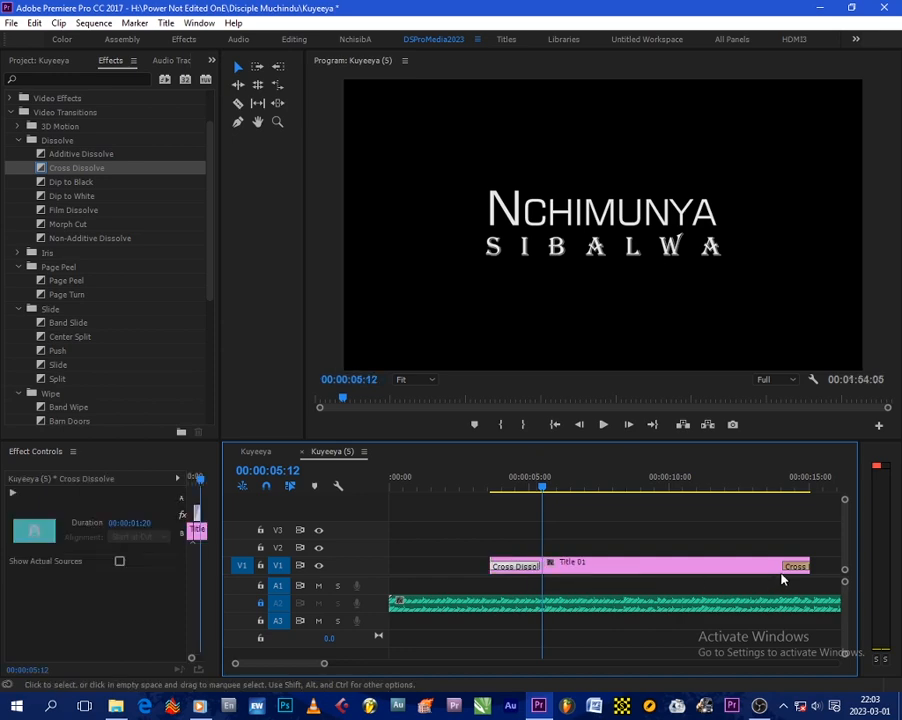
pyautogui.moveTo(786, 567); pyautogui.dragTo(764, 567)
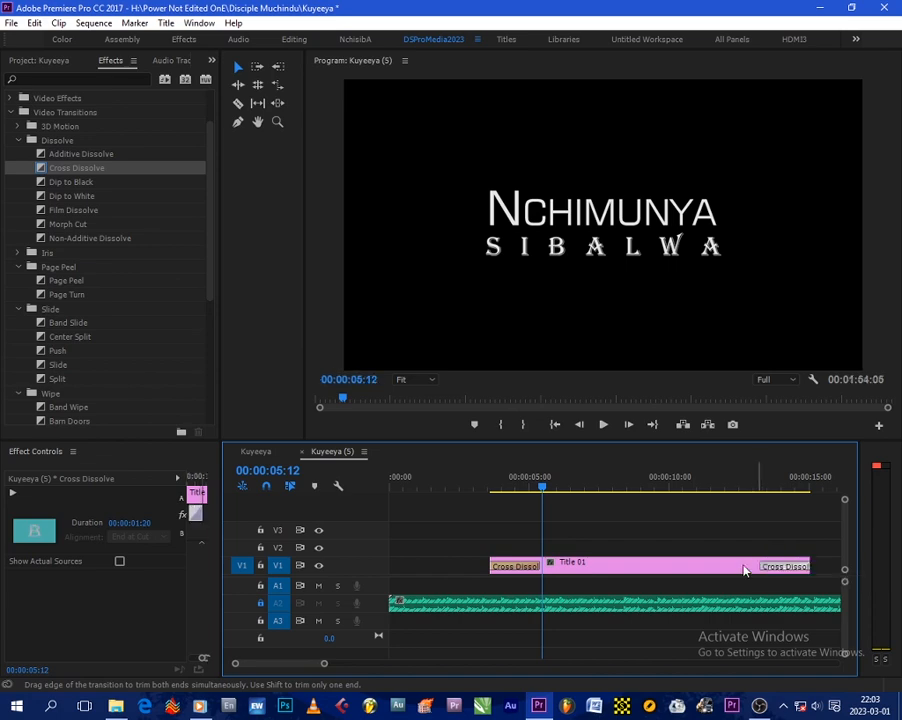
# Step: Play the sequence from just before Title 01 into its fade-out, return to the start, and scrub through the title's fade-in
pyautogui.click(471, 478)
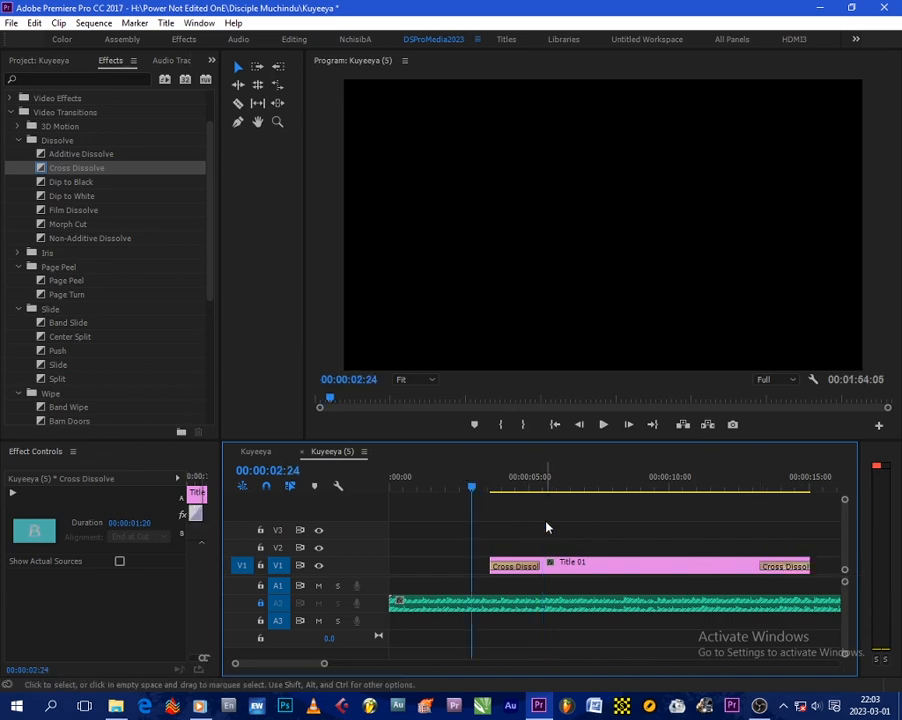
pyautogui.click(546, 527)
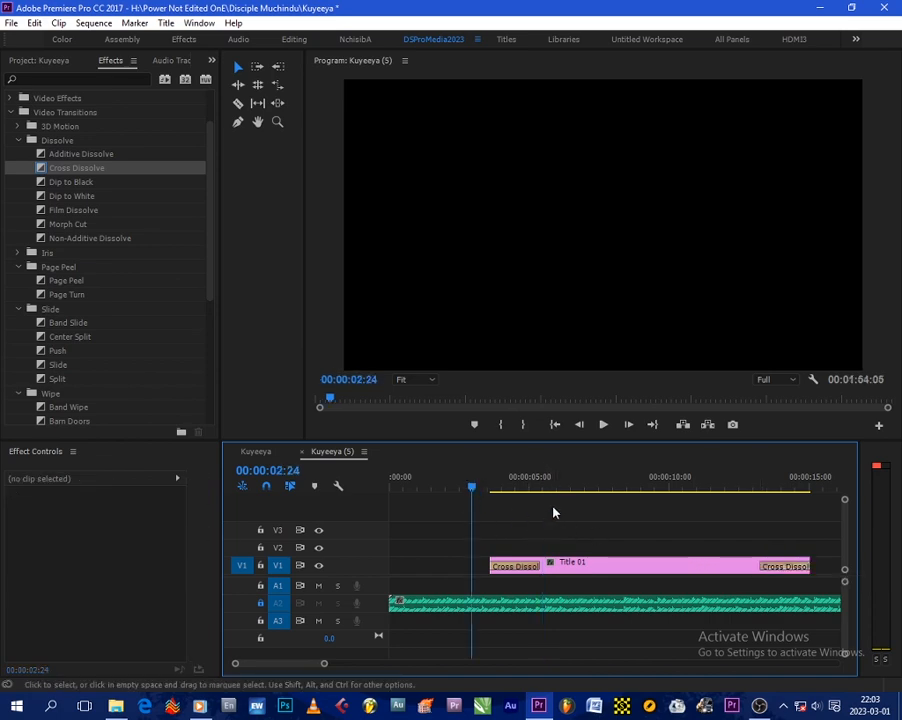
pyautogui.press('space')
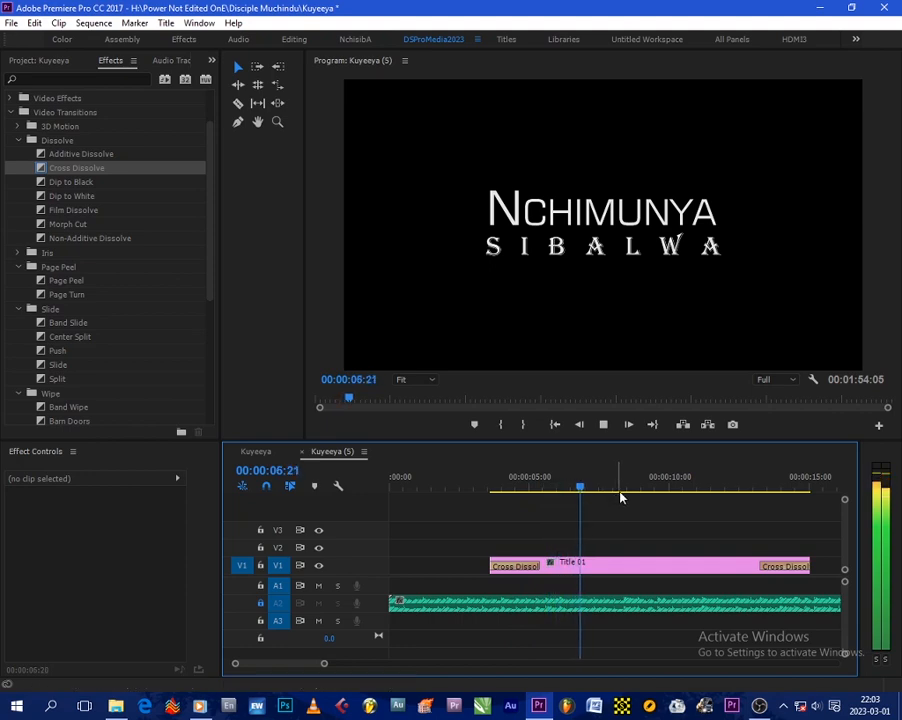
pyautogui.press('-')
pyautogui.press('-')
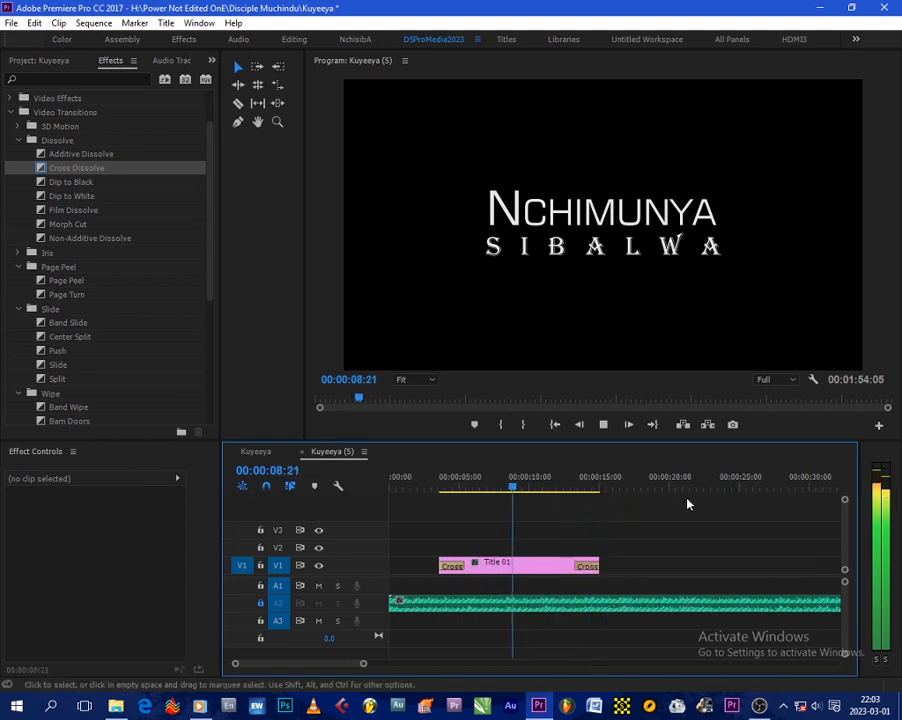
pyautogui.press('=')
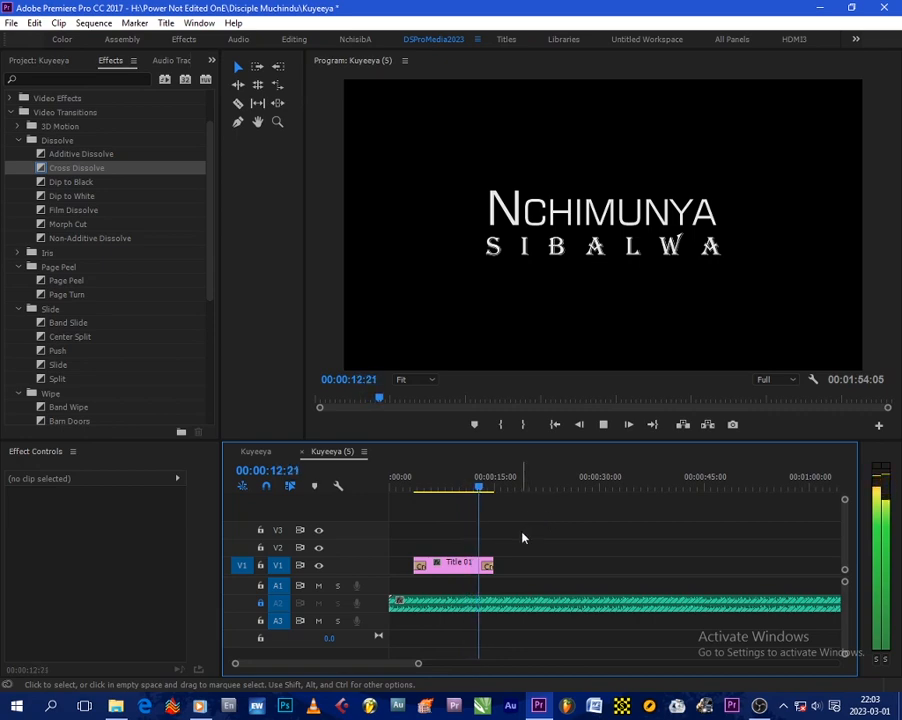
pyautogui.press('space')
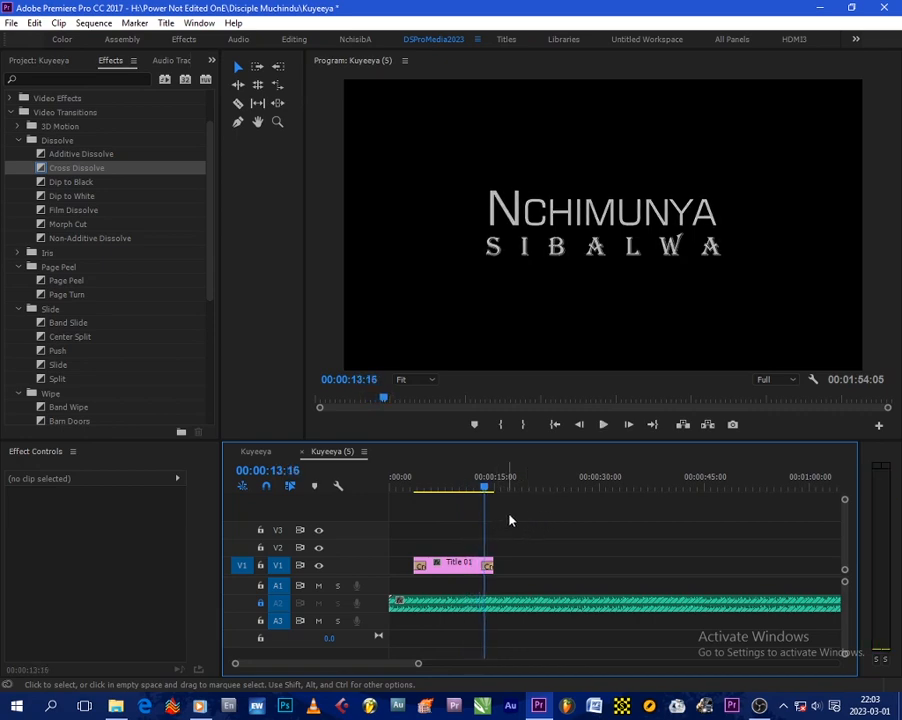
pyautogui.moveTo(402, 486); pyautogui.dragTo(386, 488)
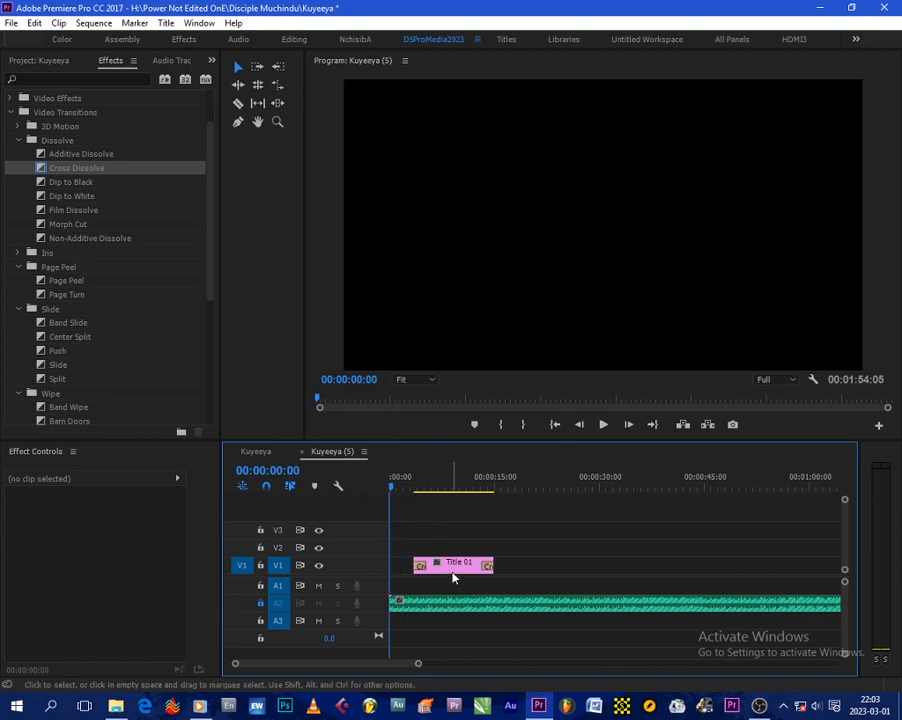
pyautogui.moveTo(432, 486); pyautogui.dragTo(440, 488)
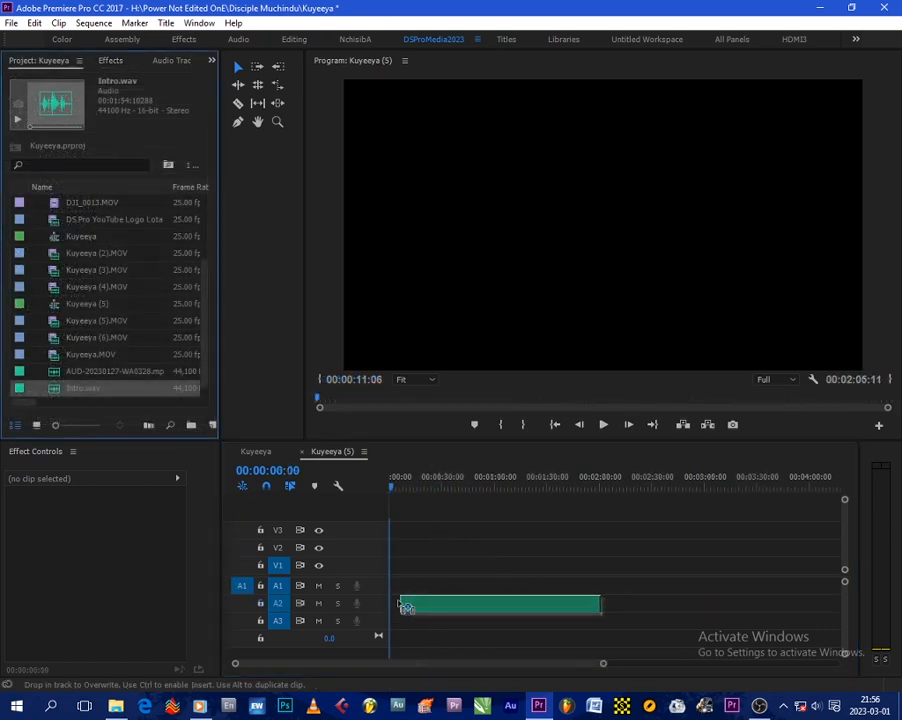
pyautogui.moveTo(398, 600); pyautogui.dragTo(396, 605)
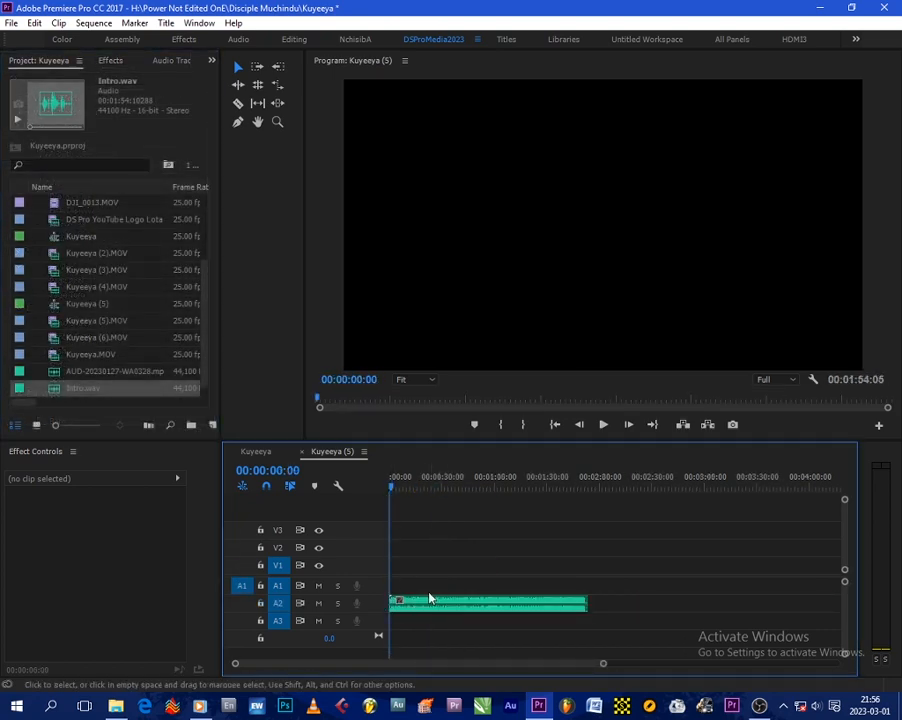